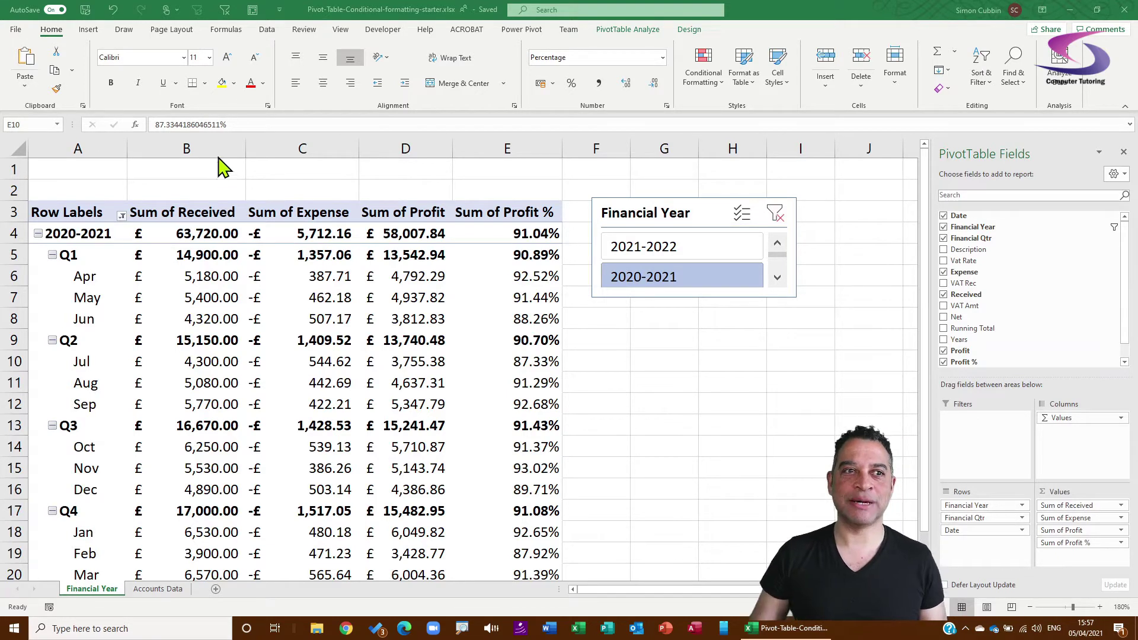
Step: Select the Sum of Profit % column E and add a Less Than 90% light red fill rule
drag(190, 142, 501, 215)
click(494, 325)
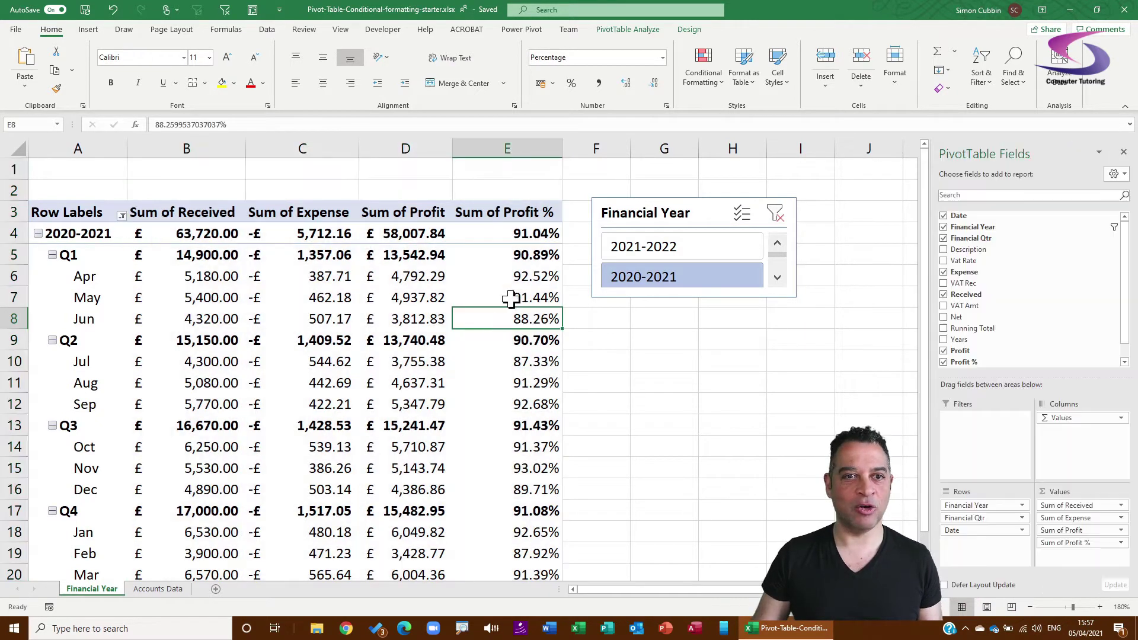
click(521, 148)
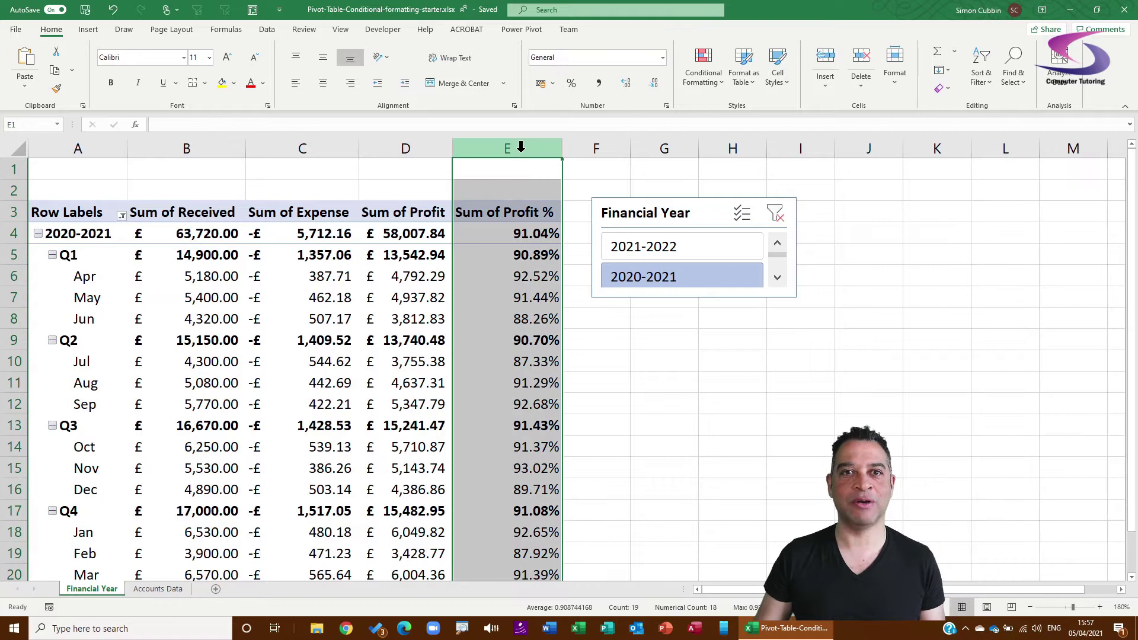
click(703, 66)
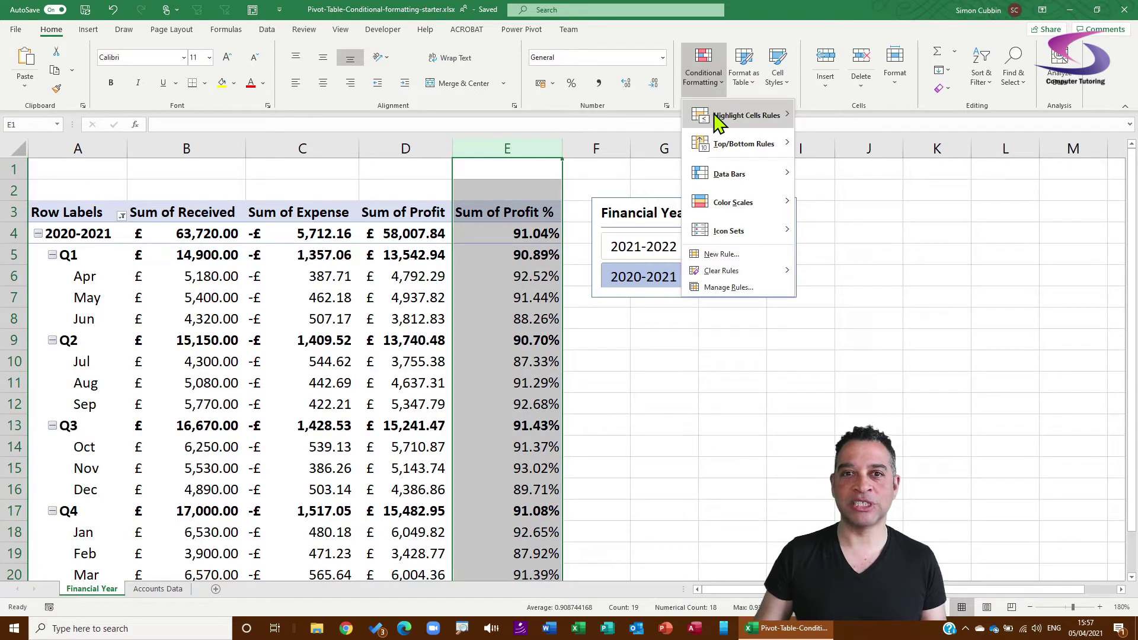
mouse_move(716, 118)
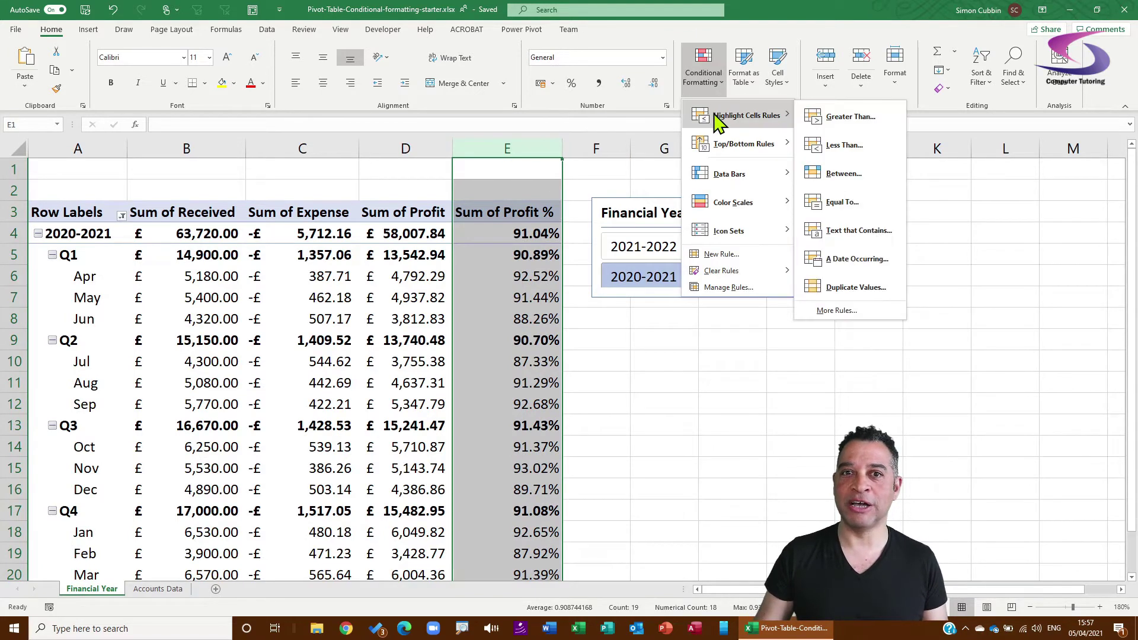
click(854, 146)
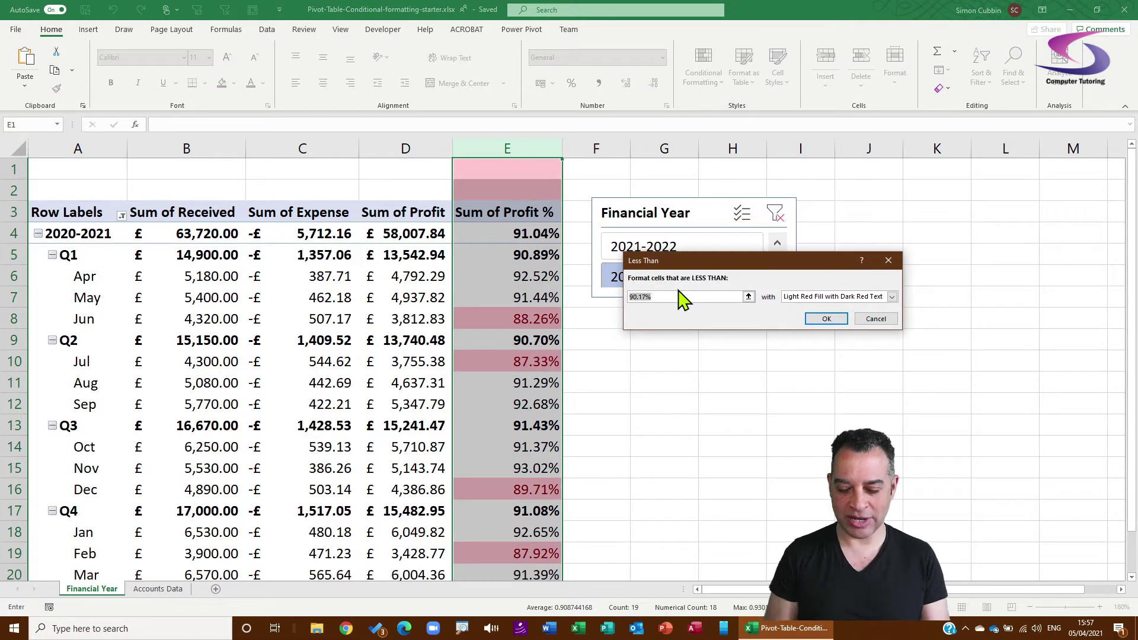
text(90%)
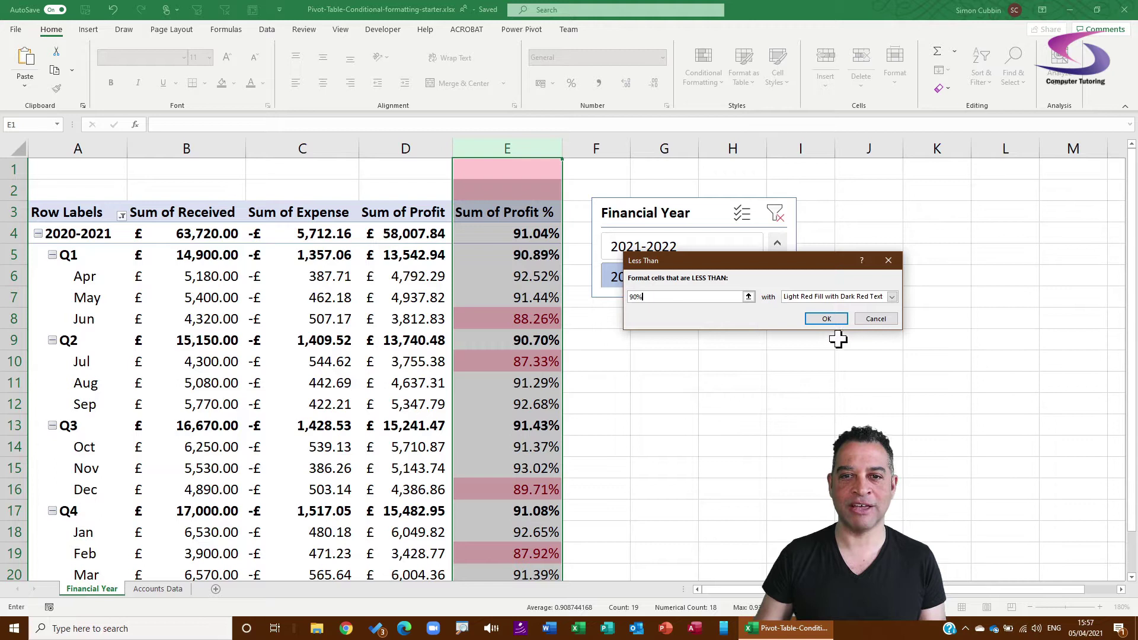
click(831, 318)
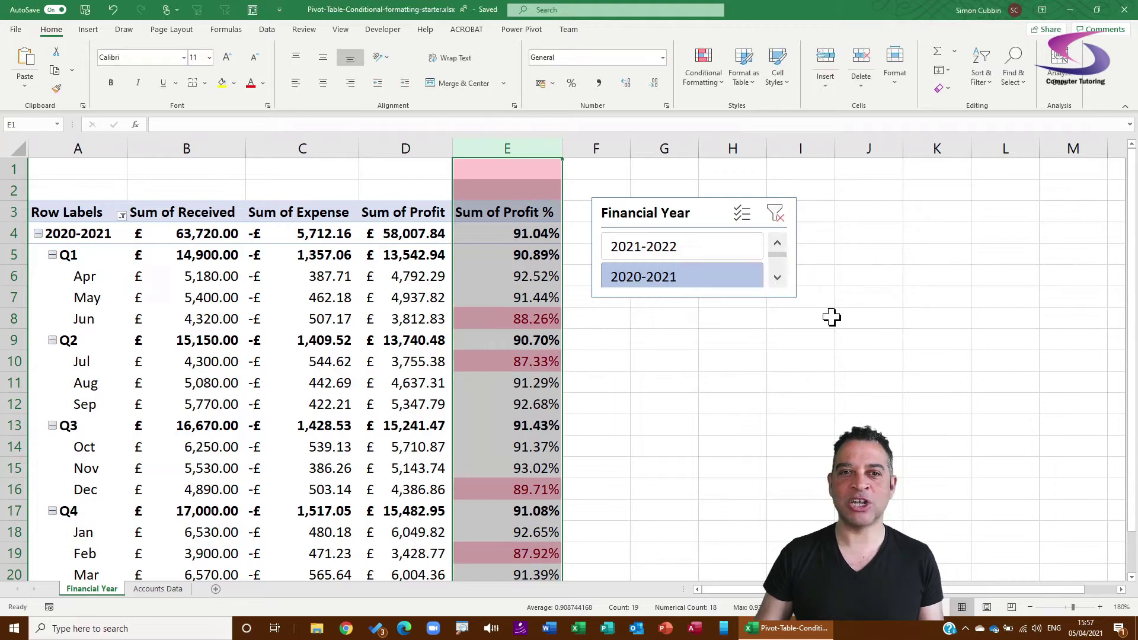
Step: Filter the slicer to 2021-2022, then 2020-2021, then clear it to show all years from 2019-2020
click(782, 378)
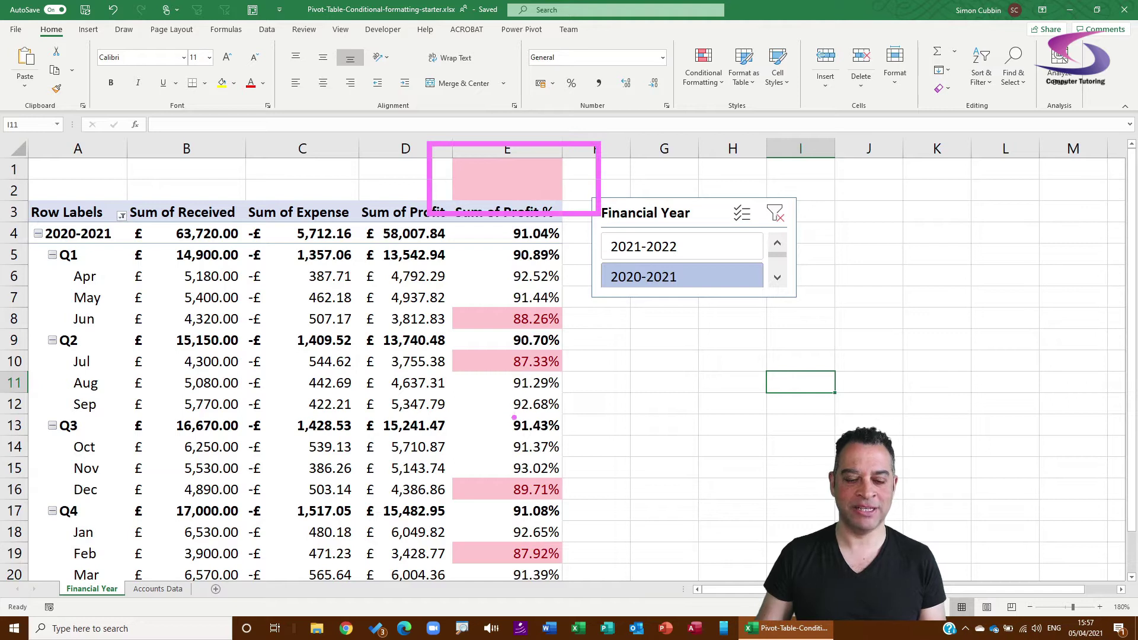
scroll(519, 418, down, 5)
scroll(513, 456, up, 5)
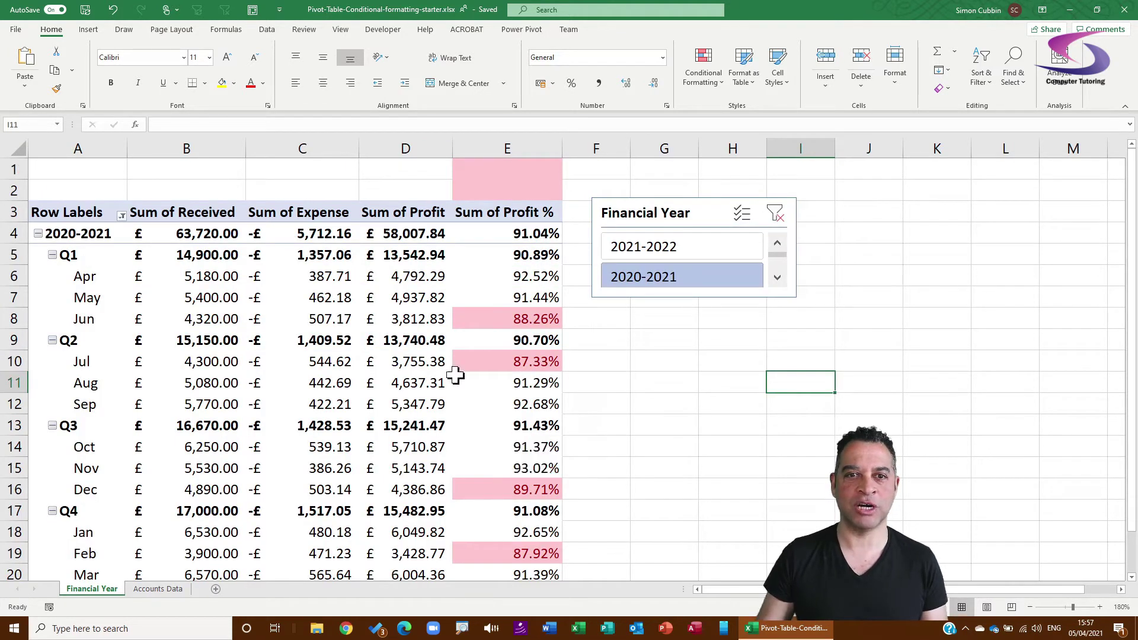
click(664, 253)
click(673, 280)
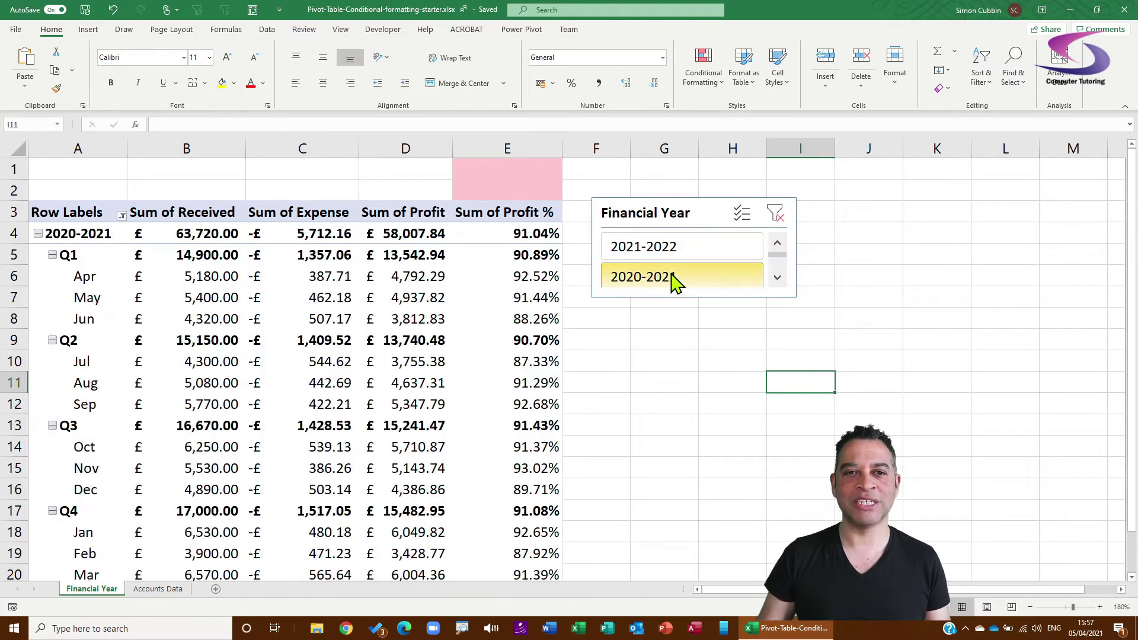
click(776, 214)
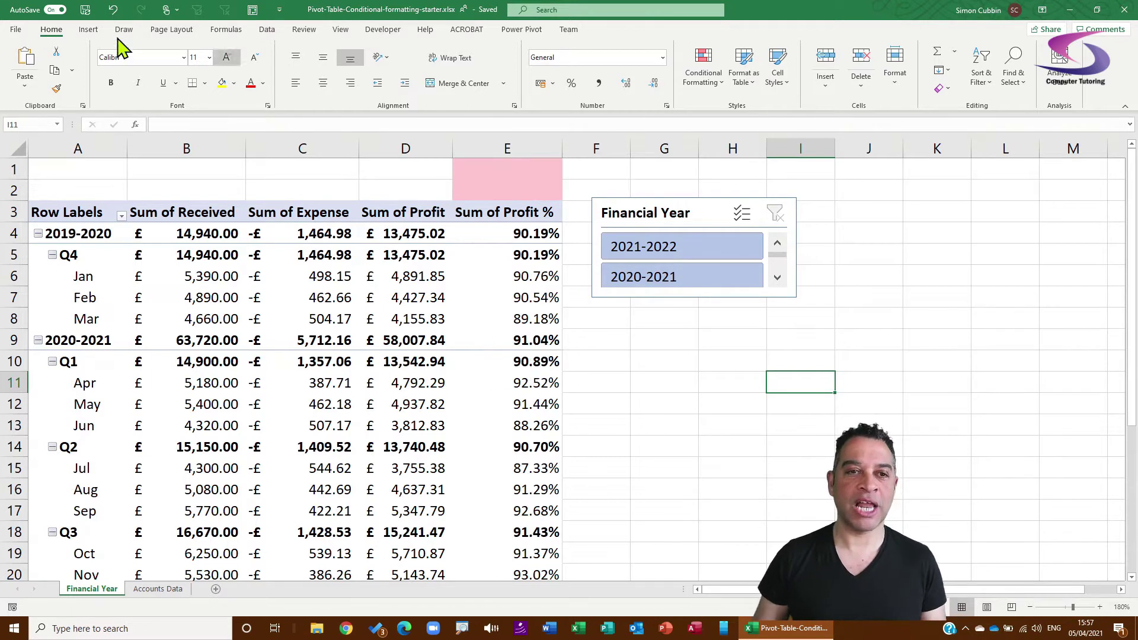
Step: Clear rules from the entire sheet via column E, then select the Jan 2019-2020 profit % cell
click(521, 145)
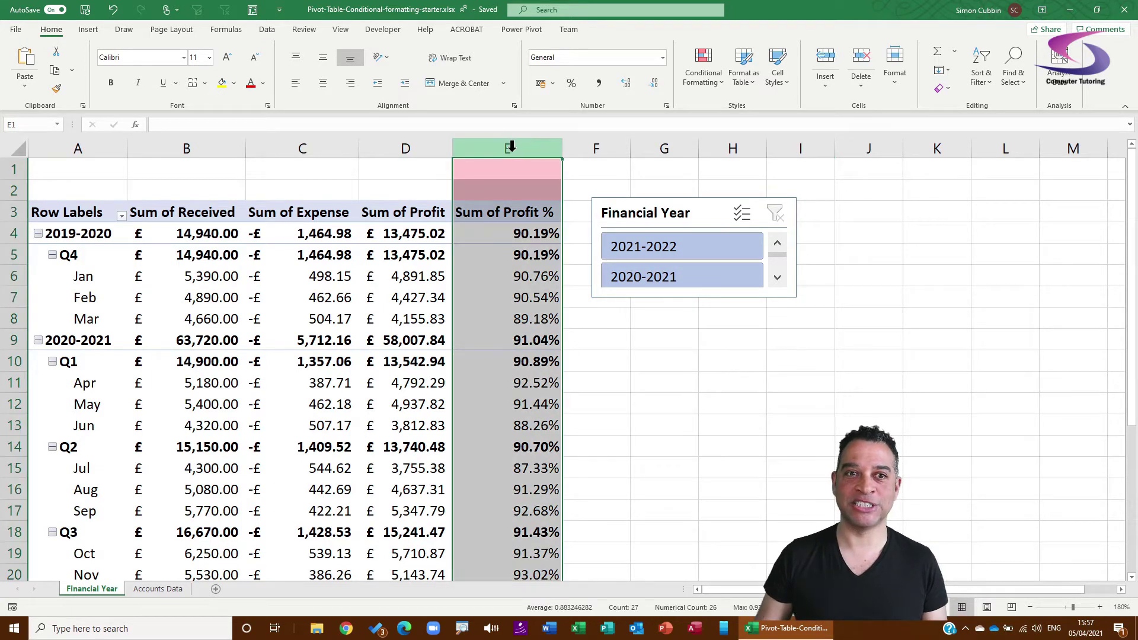
click(721, 86)
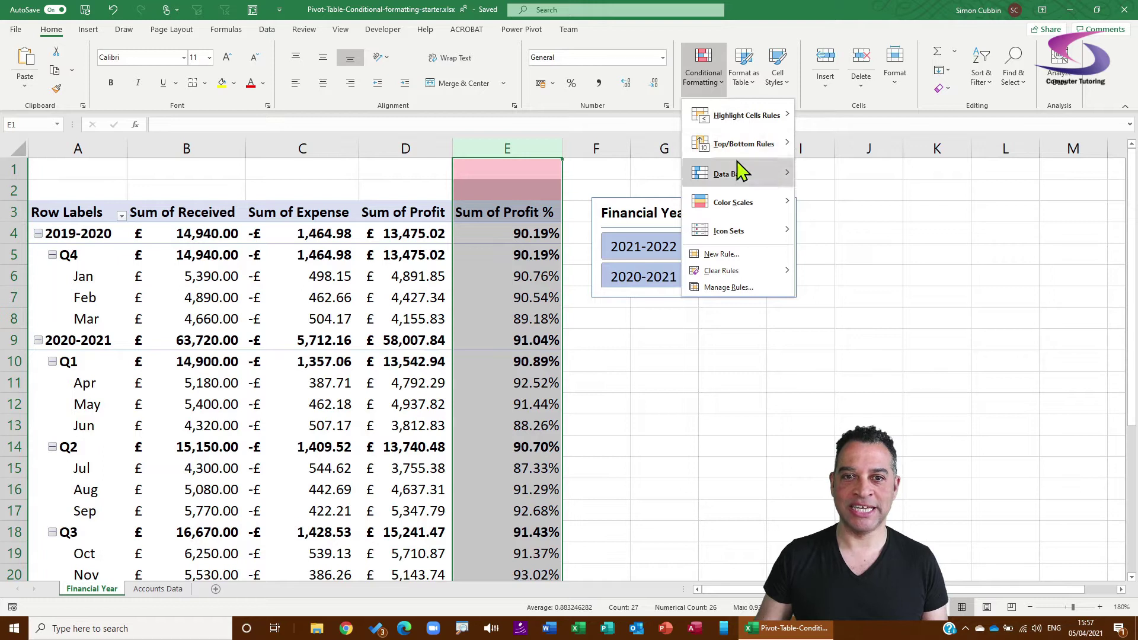
mouse_move(767, 272)
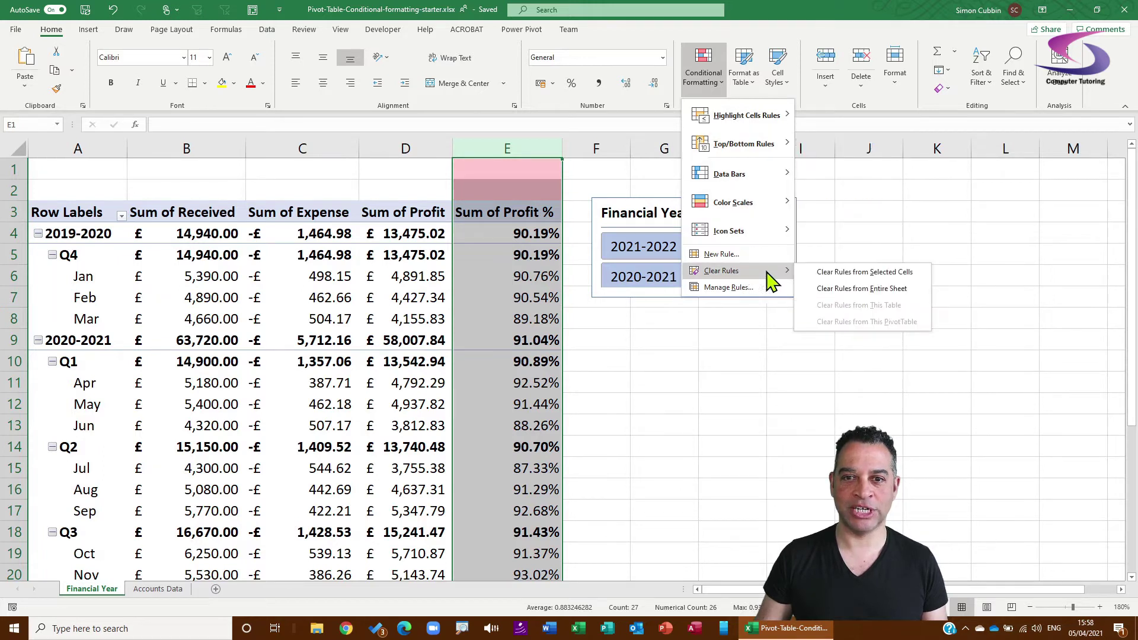
click(876, 289)
click(780, 384)
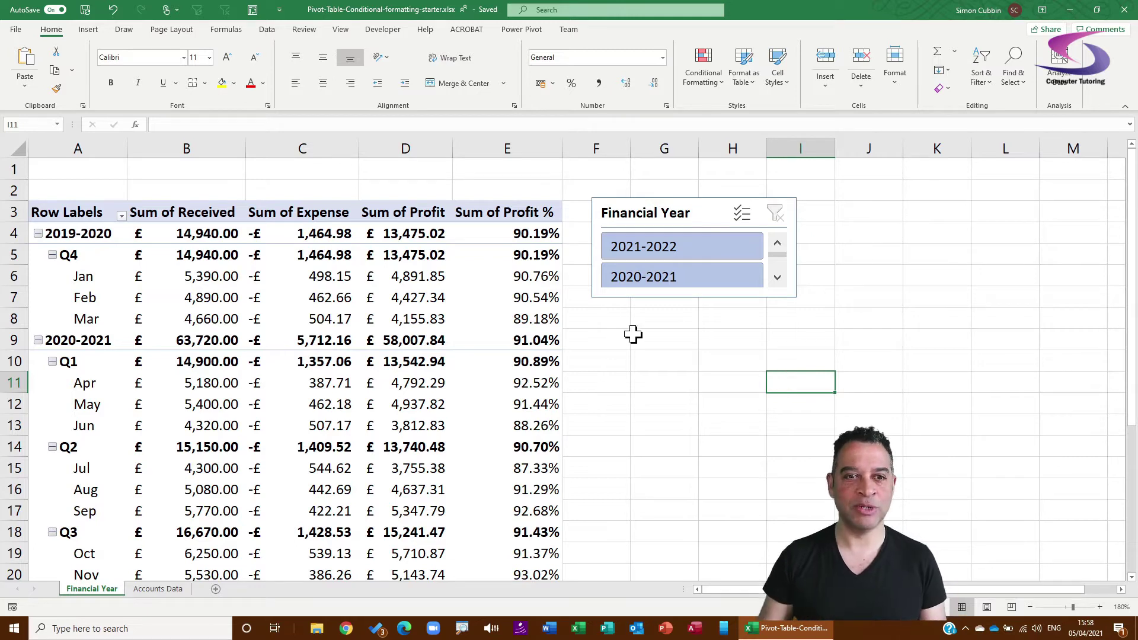
click(521, 279)
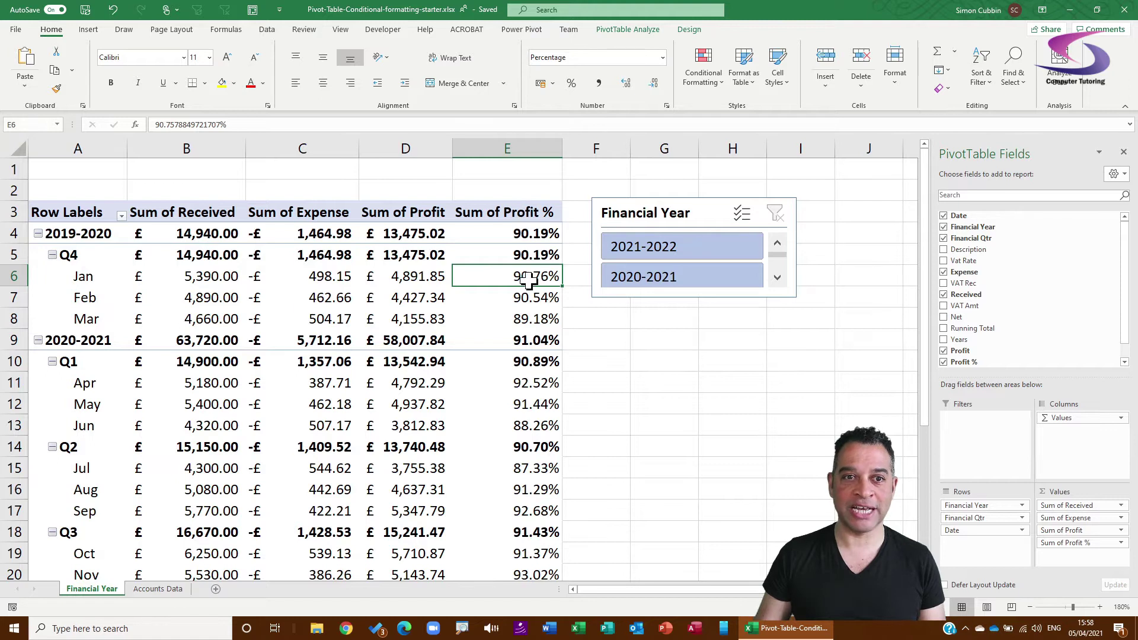
Step: Apply a Less Than 90% light red highlight rule to the Jan 2019-2020 cell E6
mouse_move(526, 278)
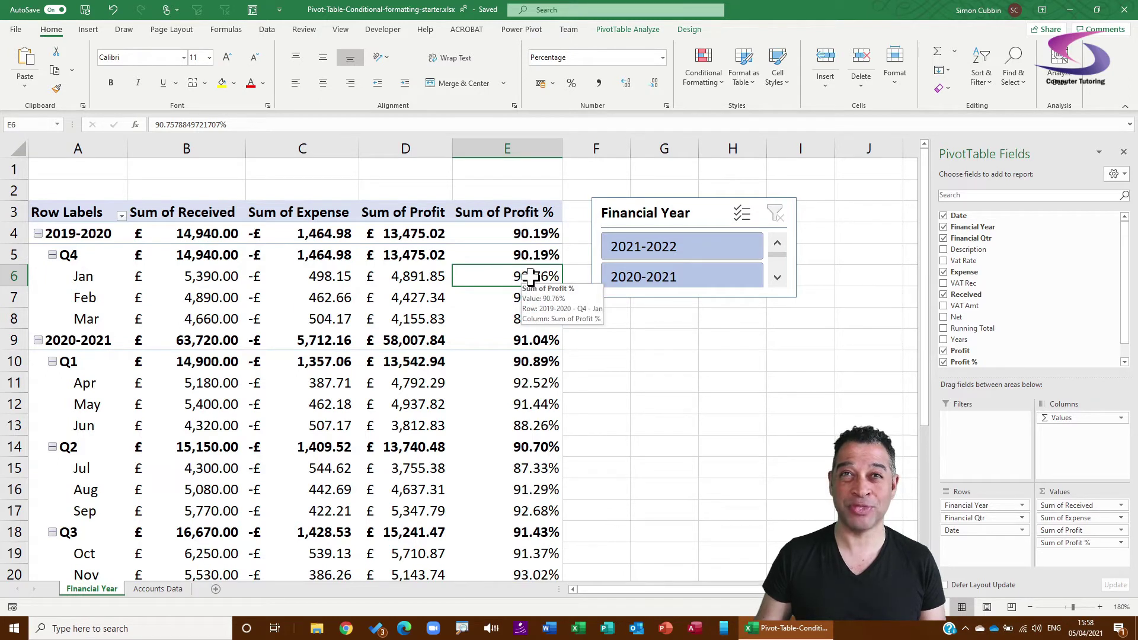
click(715, 91)
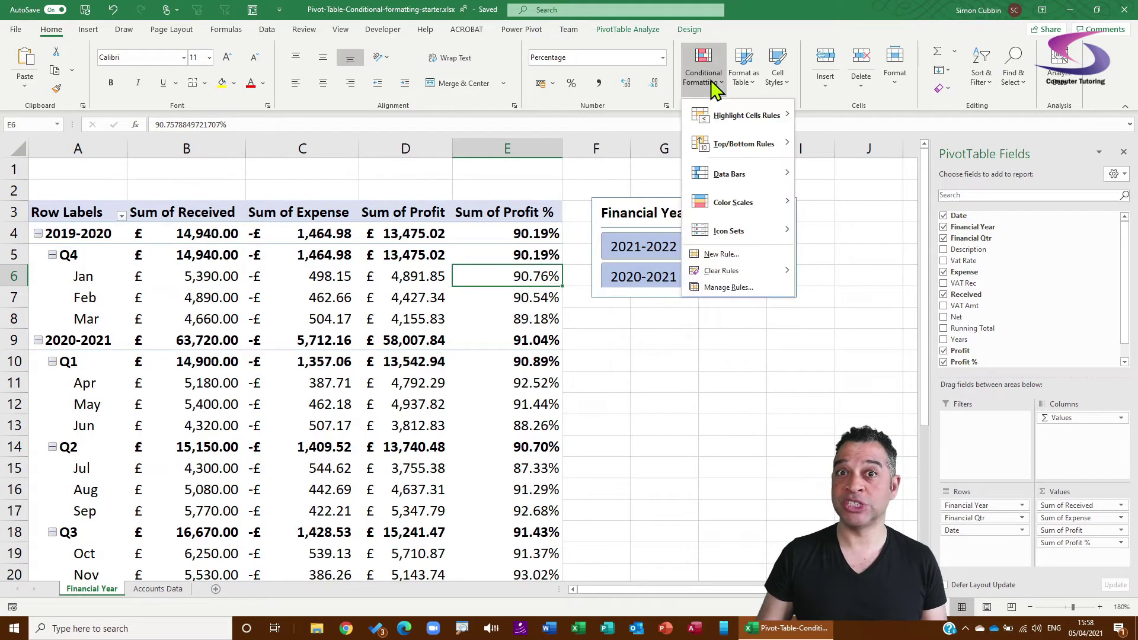
mouse_move(715, 124)
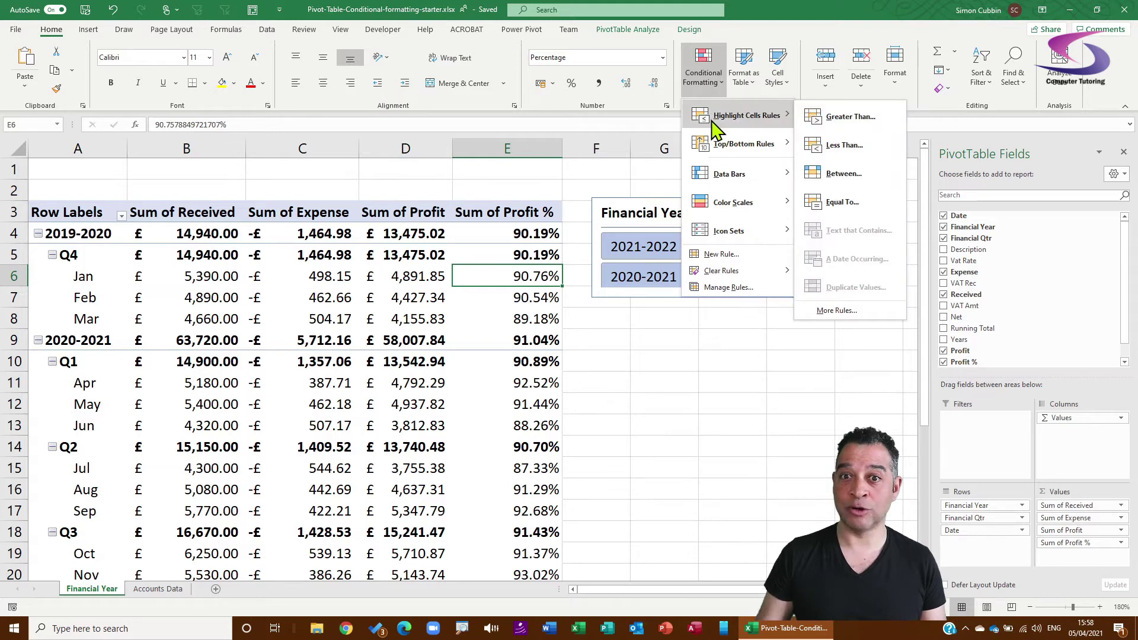
click(847, 146)
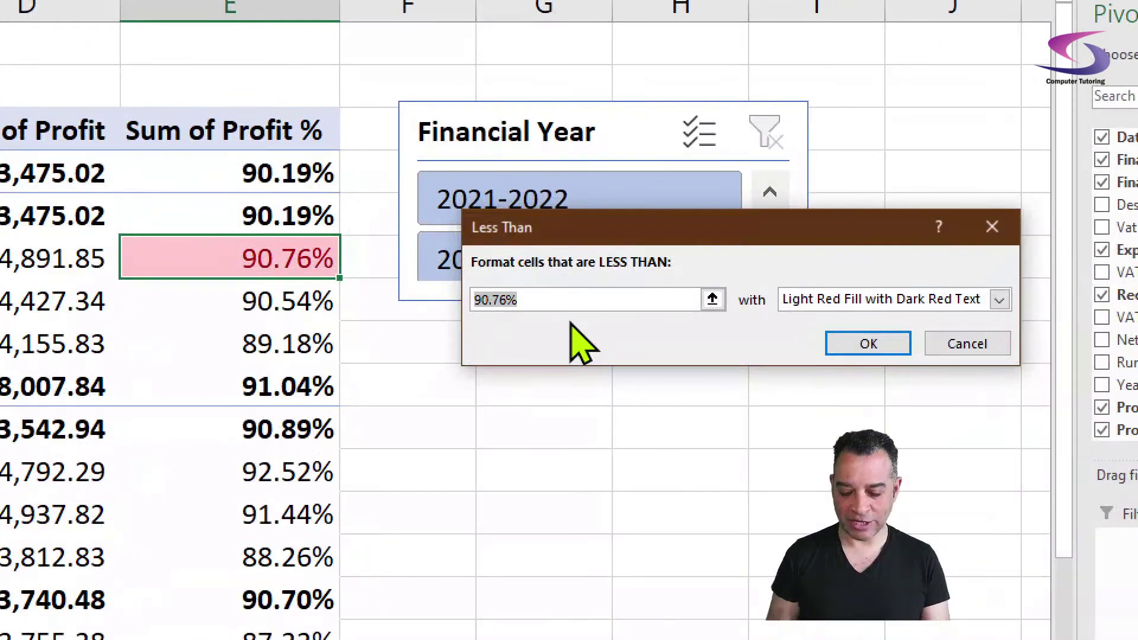
text(90%)
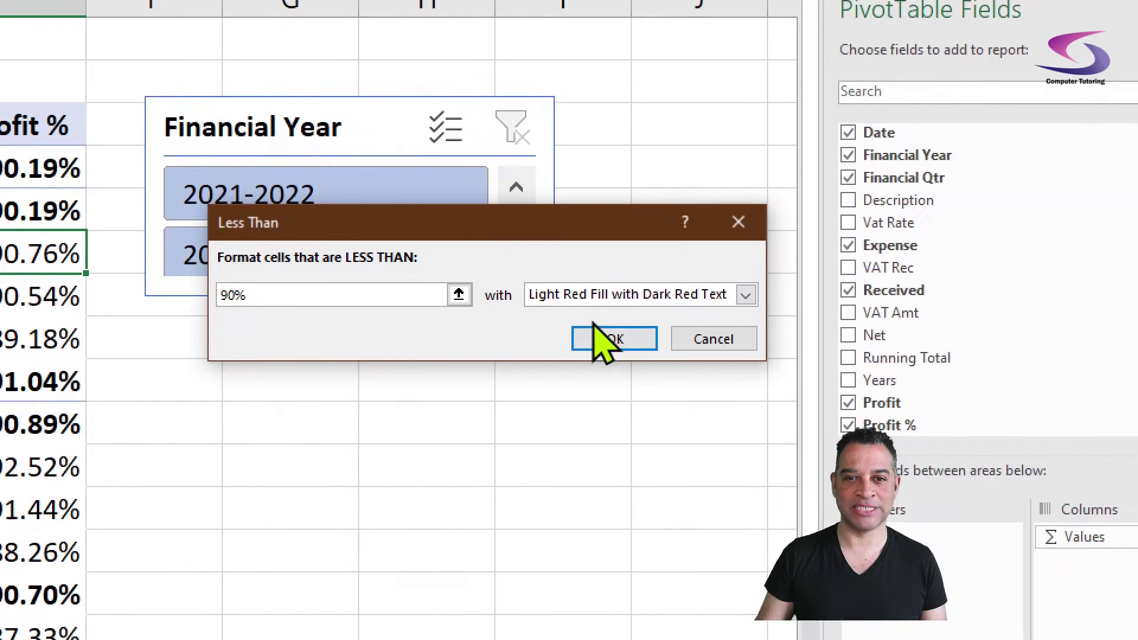
click(938, 372)
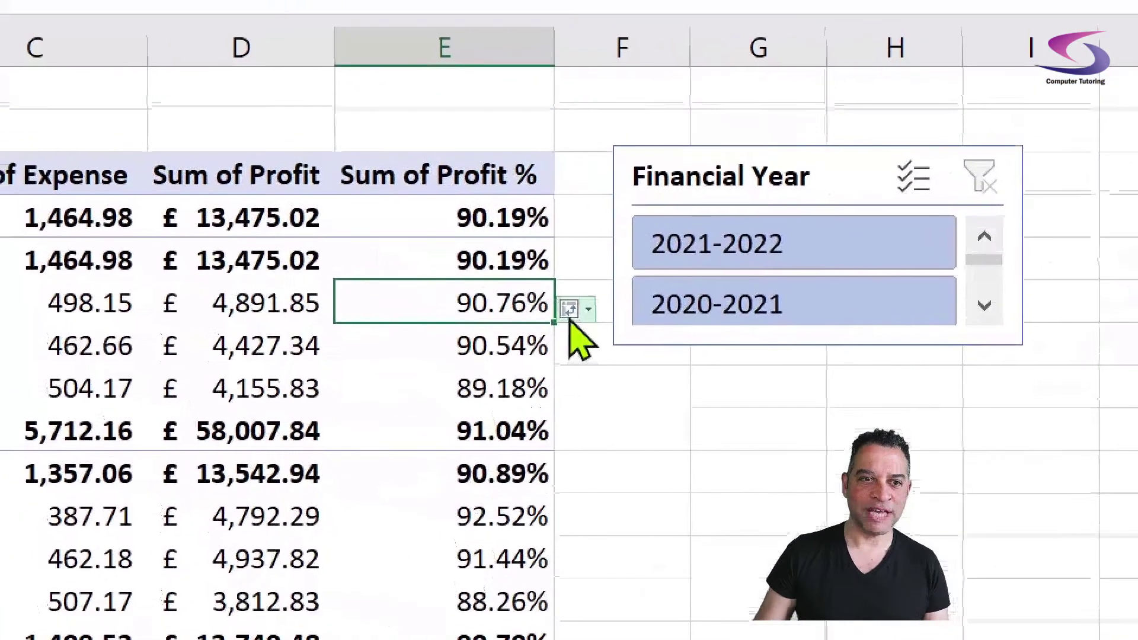
Step: Extend the E6 rule to all cells showing Sum of Profit % values for Date
click(571, 318)
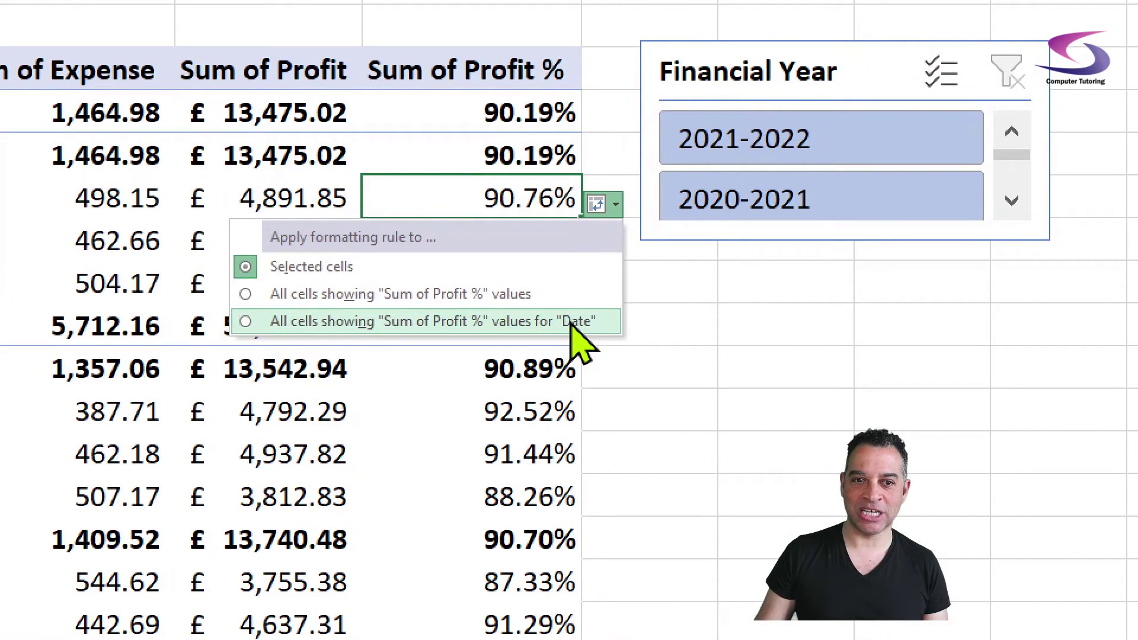
click(572, 323)
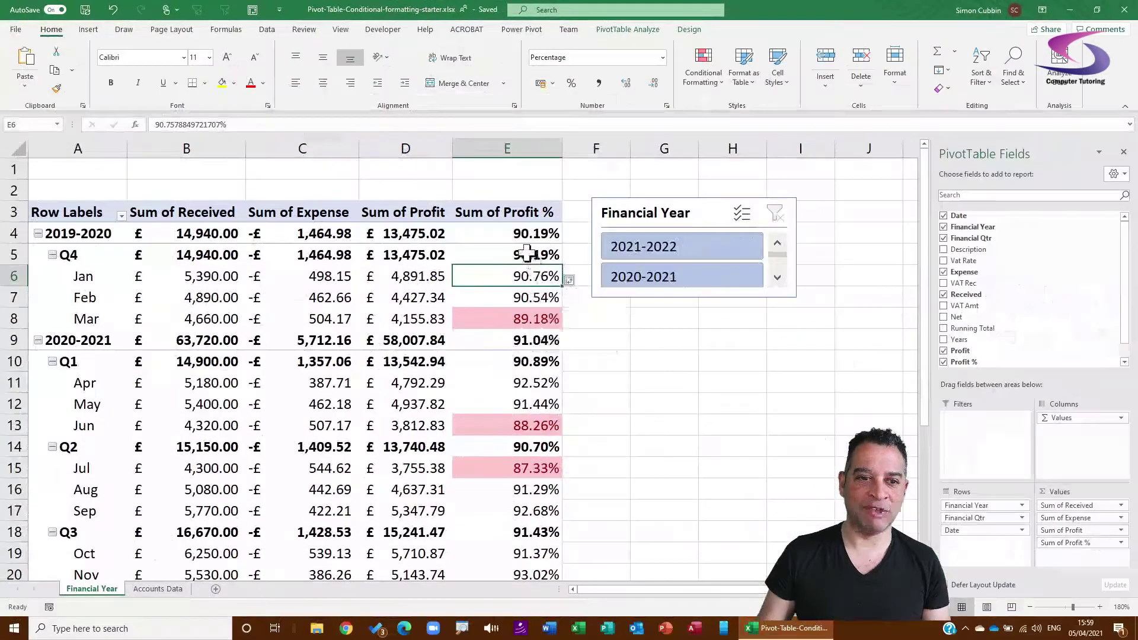
Step: Filter the slicer to 2021-2022, then 2020-2021, then clear the year filter to show all years
scroll(543, 322, down, 3)
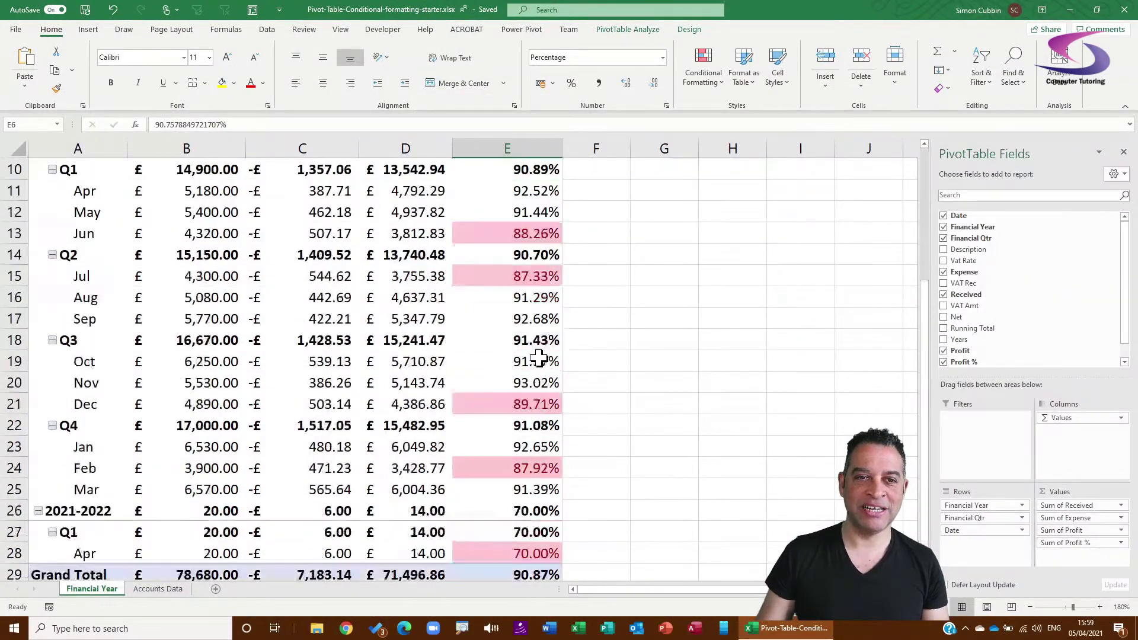
scroll(538, 350, up, 4)
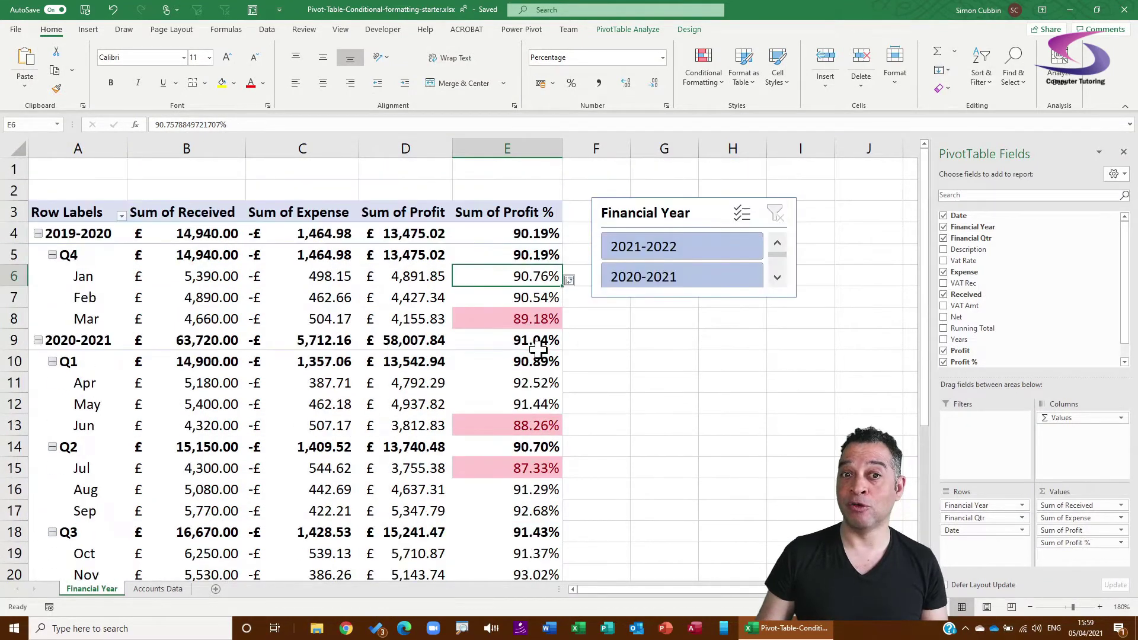
click(665, 249)
click(665, 278)
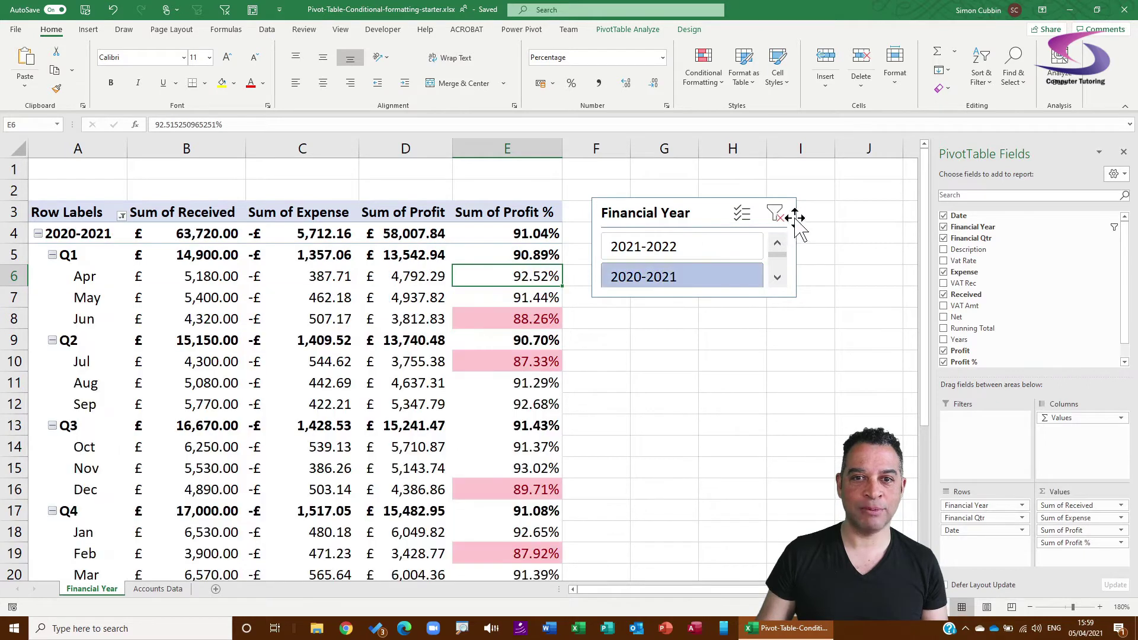
click(776, 215)
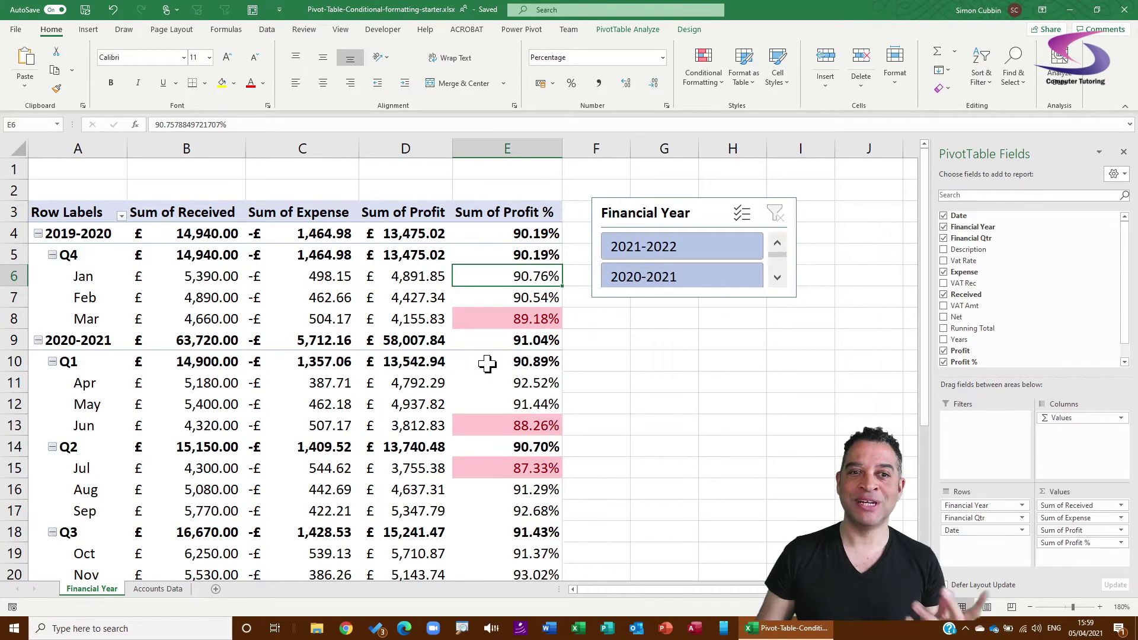
Step: Select the March profit % cell E8 and bring up the Conditional Formatting menu
mouse_move(484, 372)
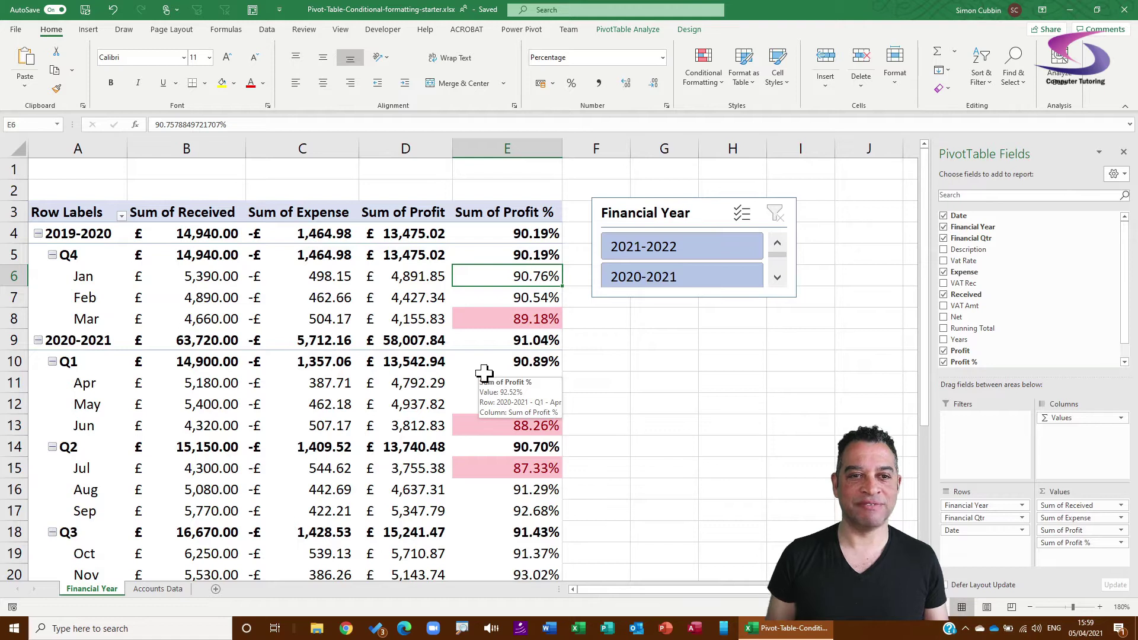
click(489, 314)
click(433, 319)
click(521, 319)
key(ctrl+2)
drag(353, 294, 454, 336)
drag(274, 305, 371, 347)
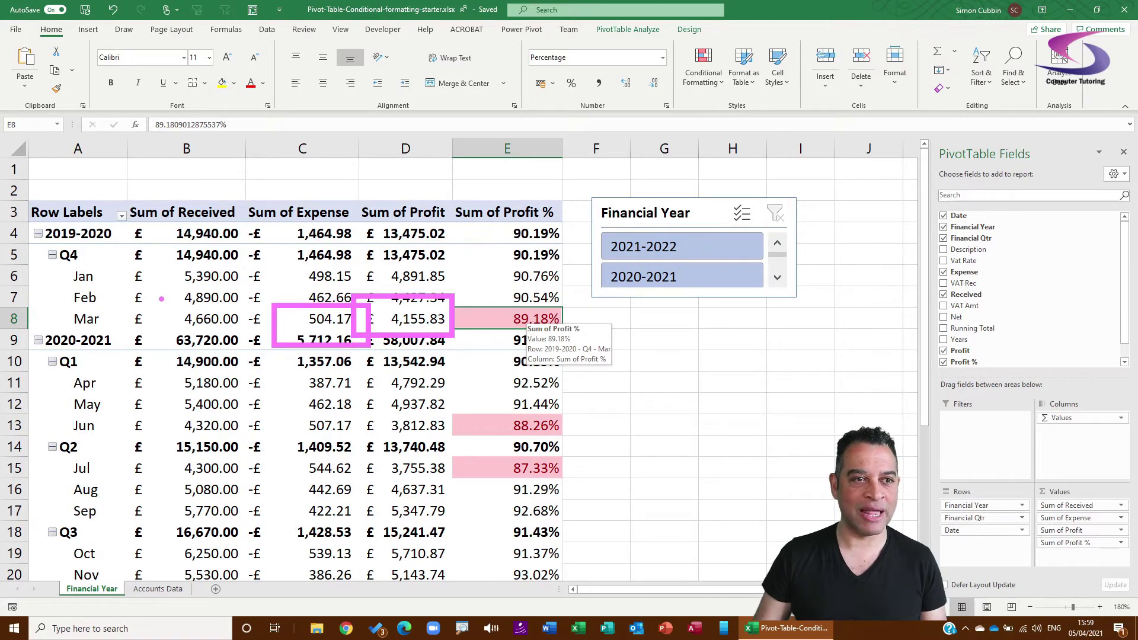
drag(160, 297, 261, 339)
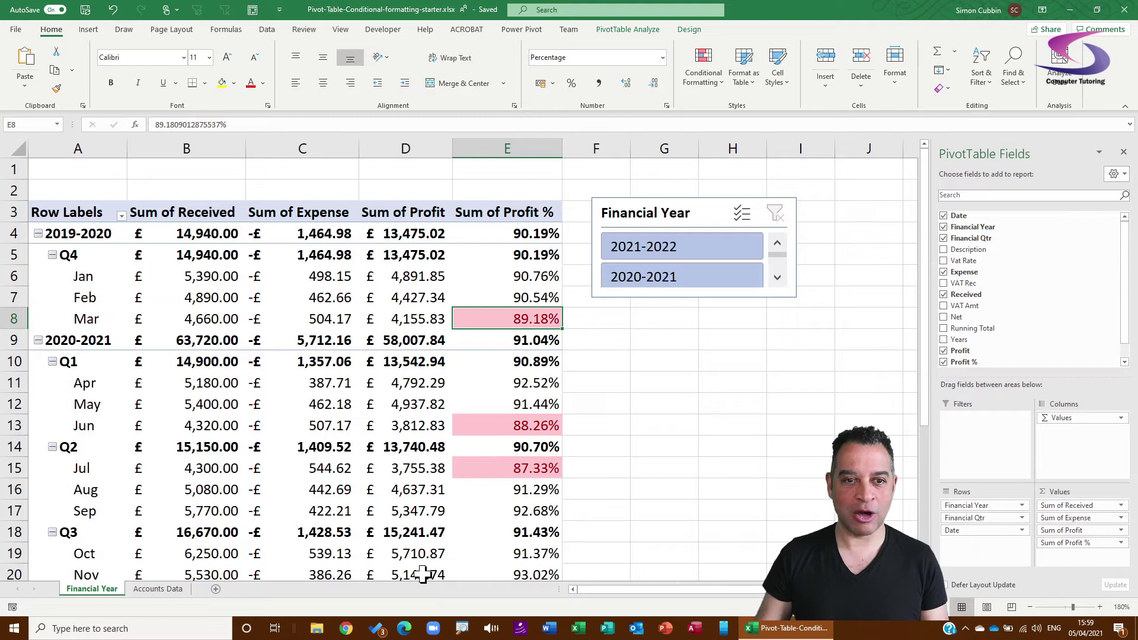
click(703, 77)
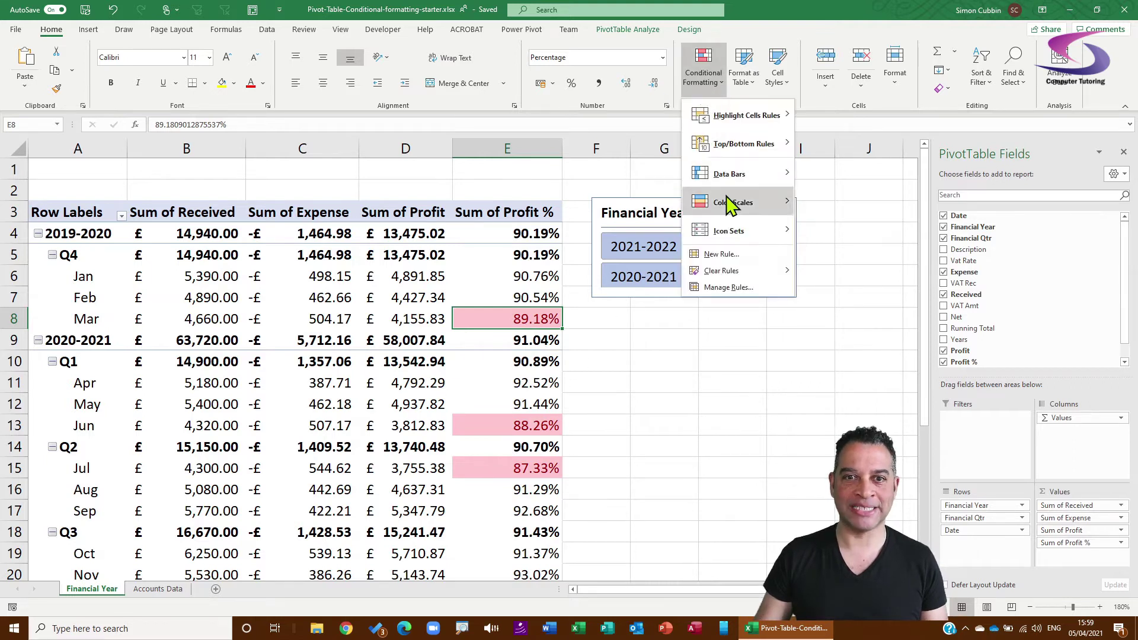
Step: Clear all conditional formatting from the sheet and select the January profit % cell E6
mouse_move(735, 275)
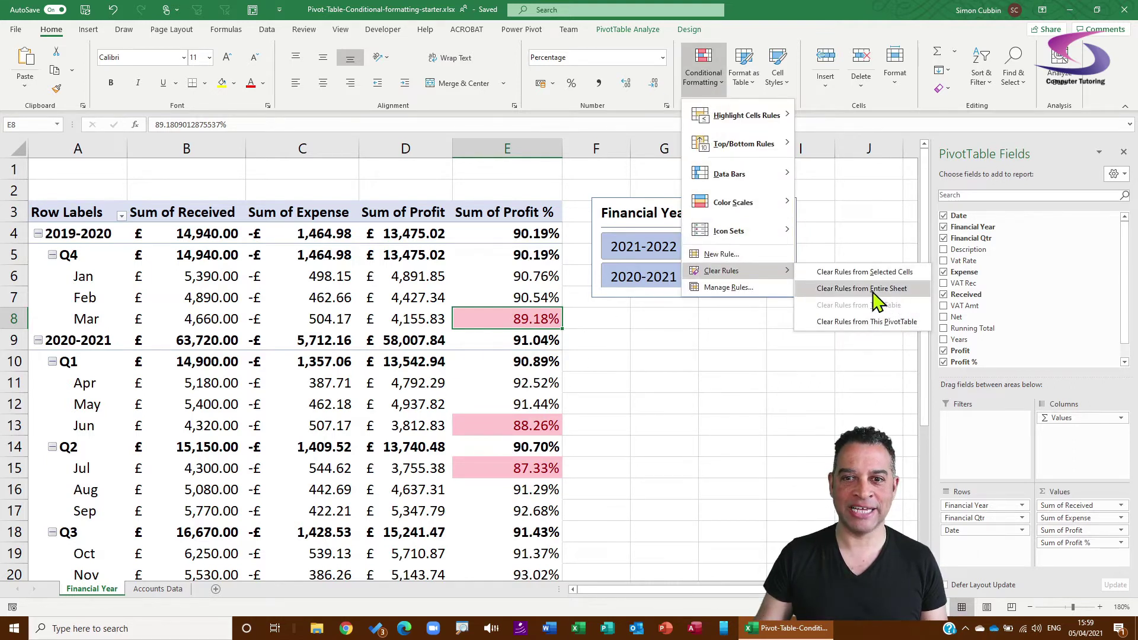
click(893, 290)
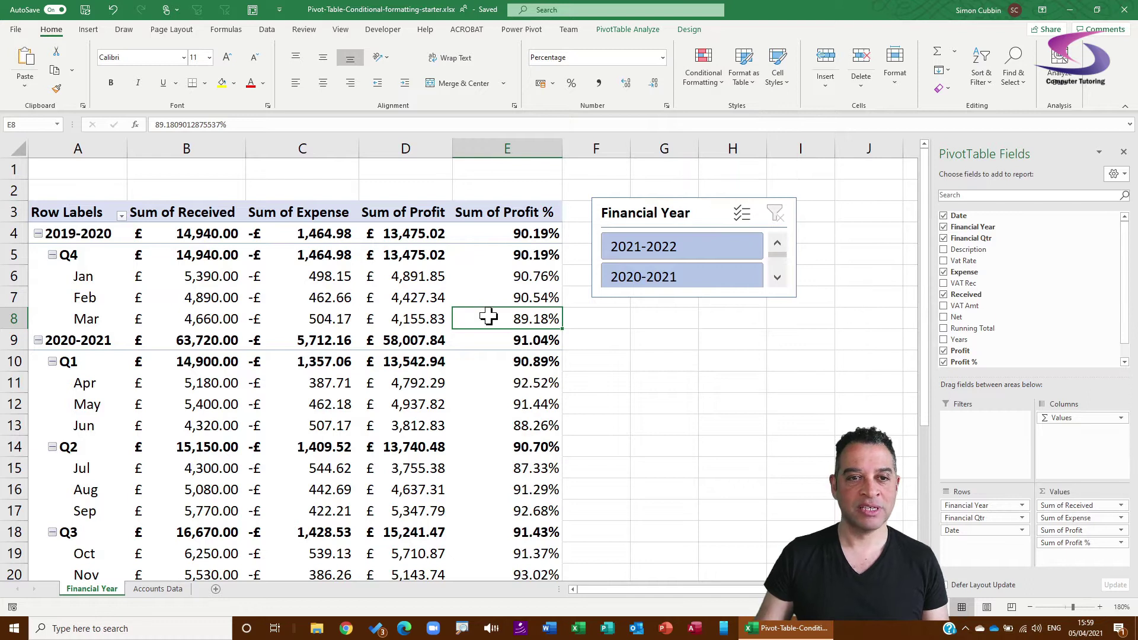
click(536, 277)
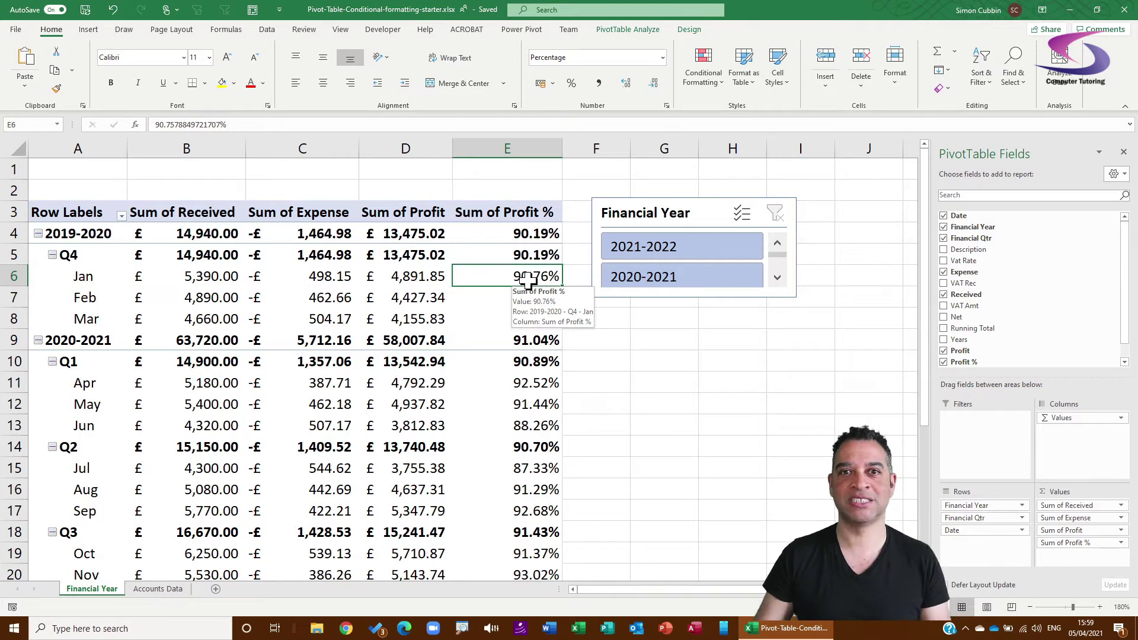
Step: Start a new formula-based rule applying to all Sum of Profit % values for Date
click(723, 82)
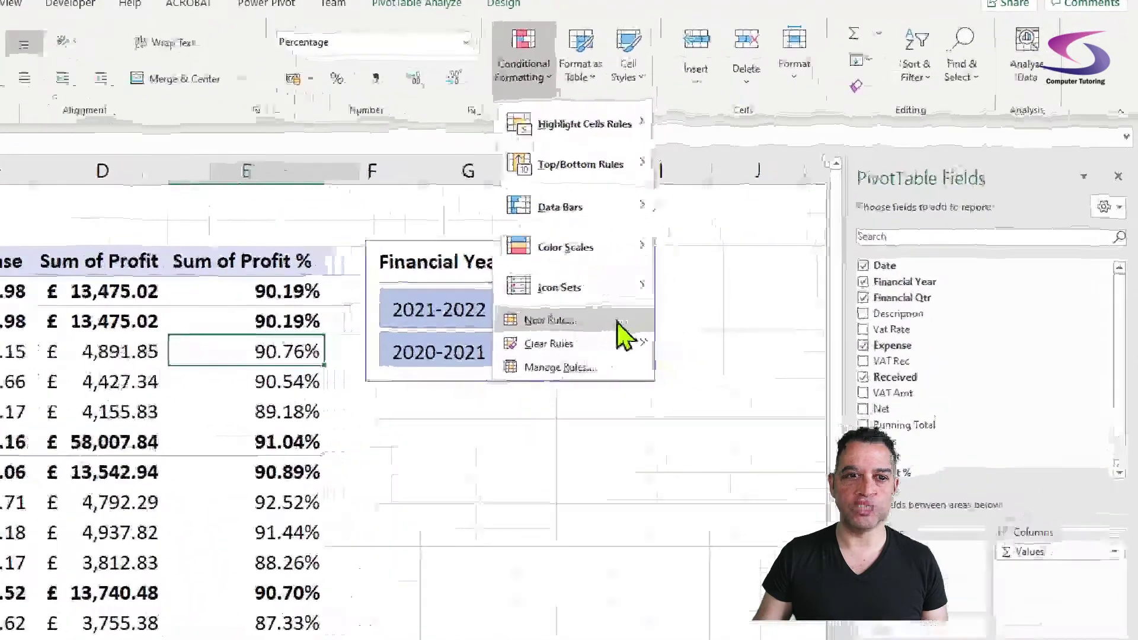
click(617, 322)
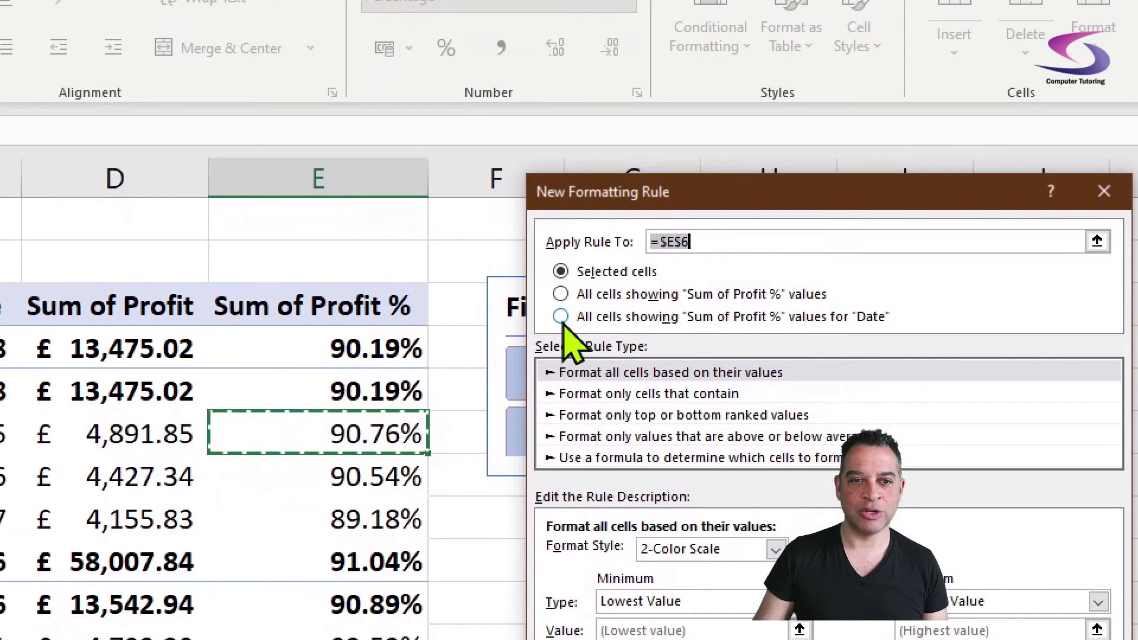
click(569, 354)
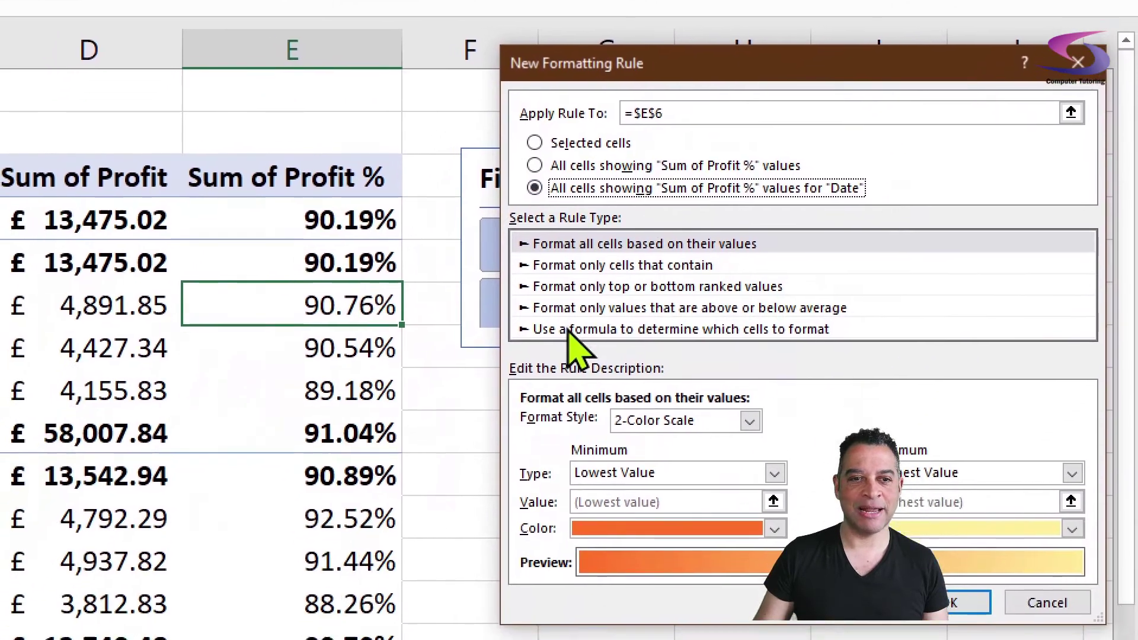
click(586, 458)
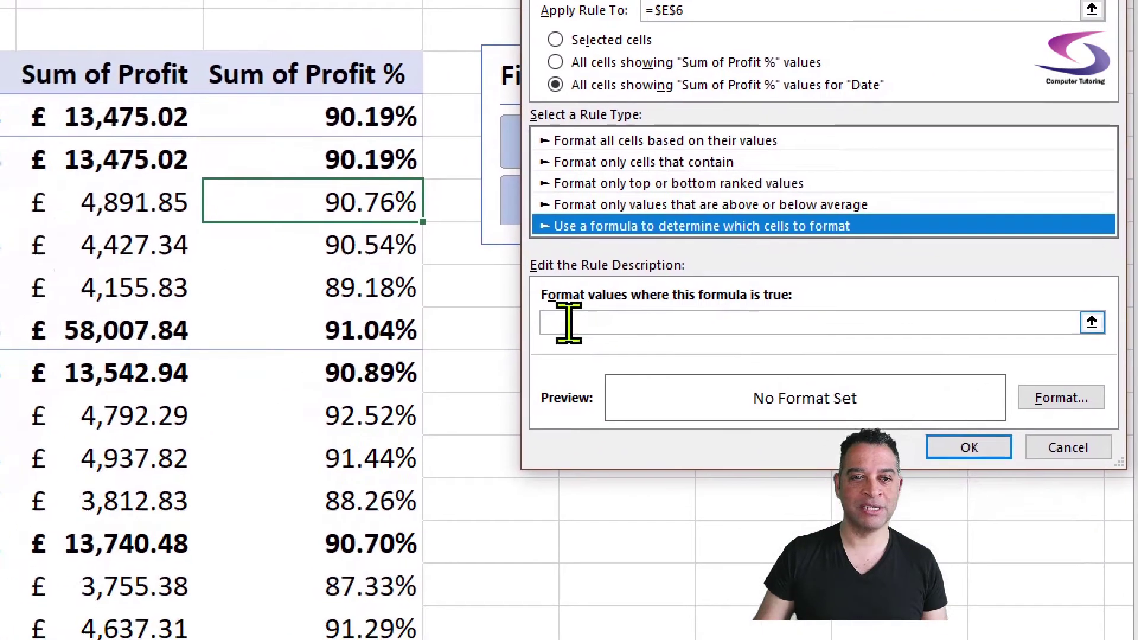
Step: Enter the rule formula =$E6<90%
click(568, 323)
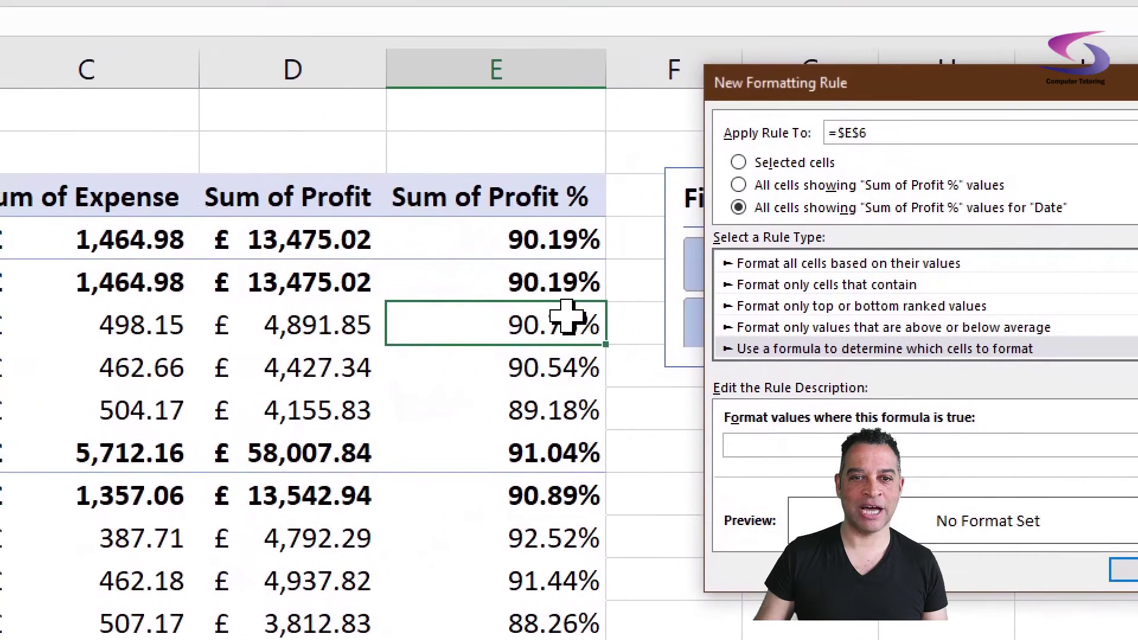
click(385, 199)
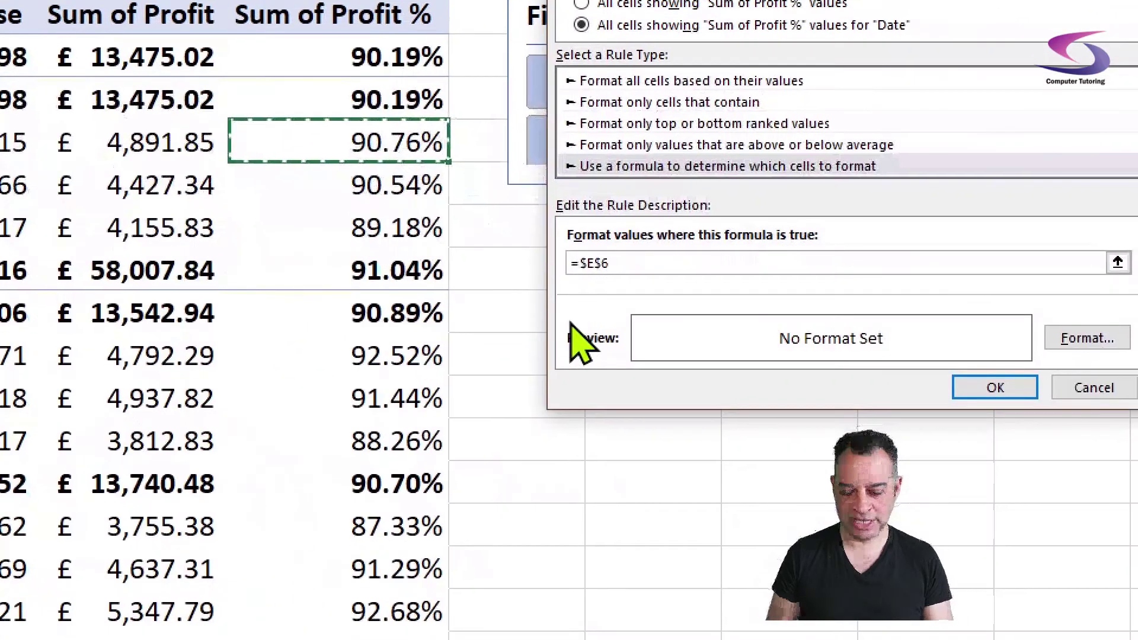
text(<)
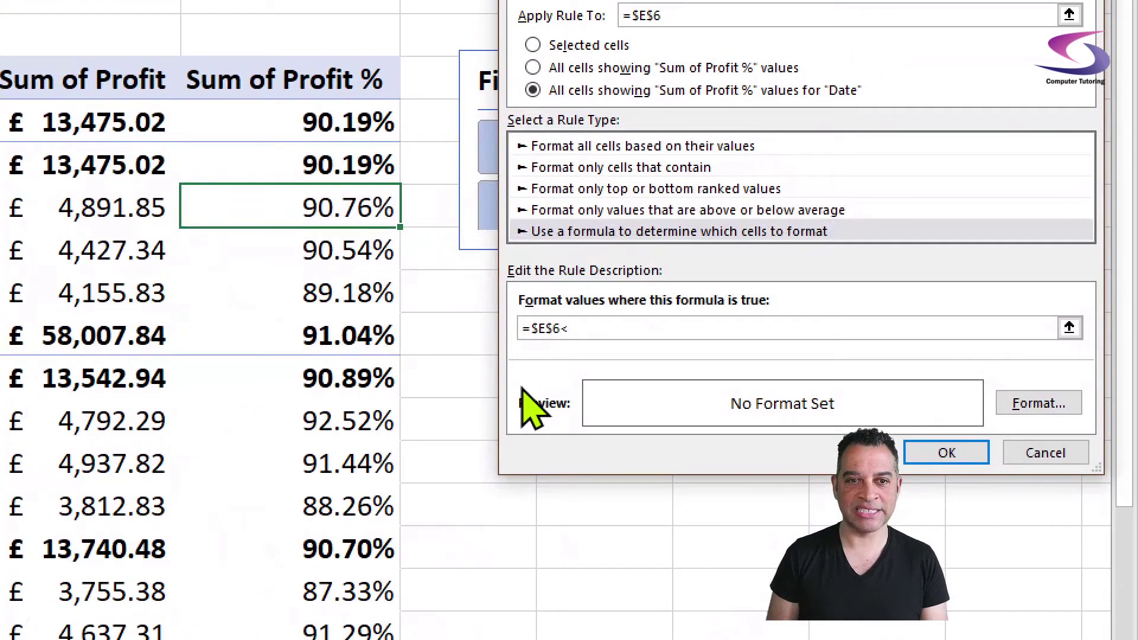
text(90%)
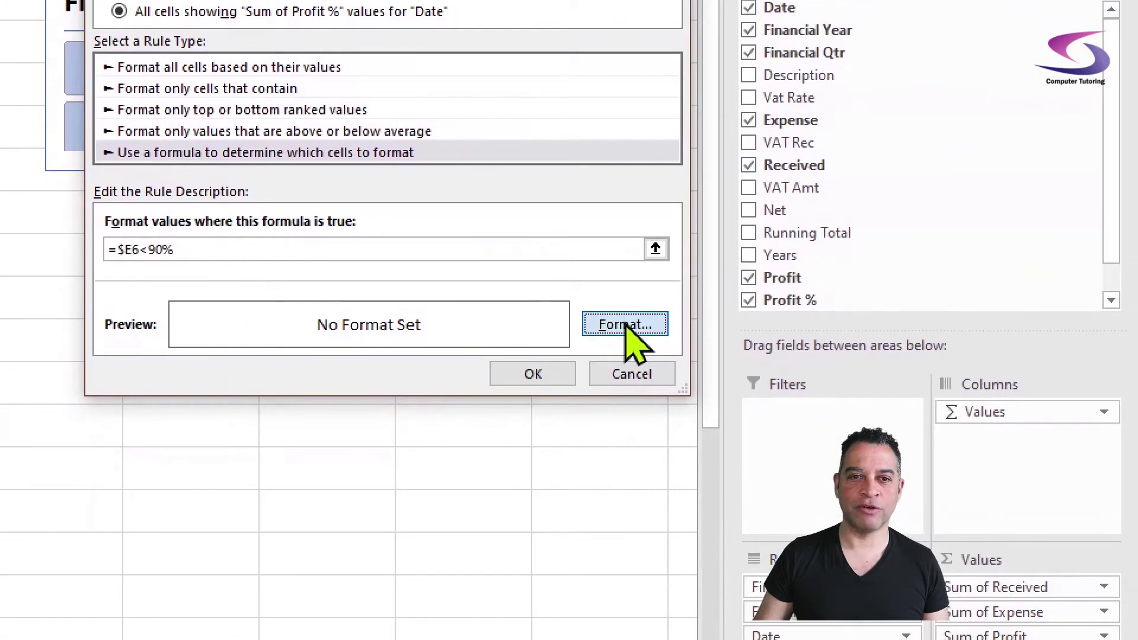
Step: Give the rule a custom light red fill, #F38F8D, and confirm it
click(983, 372)
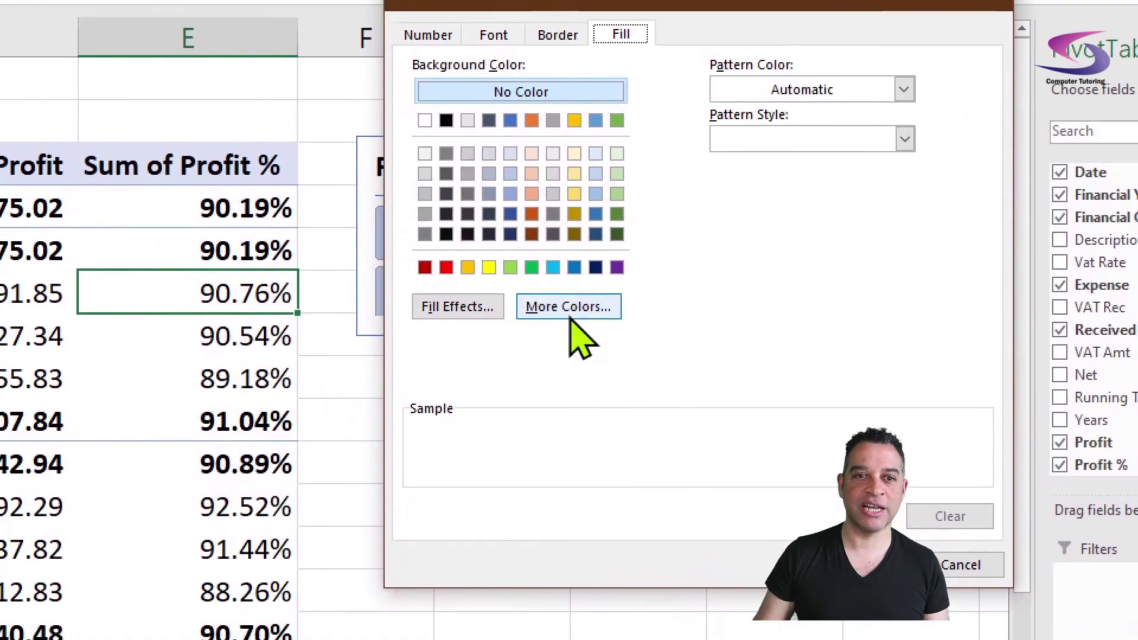
click(359, 178)
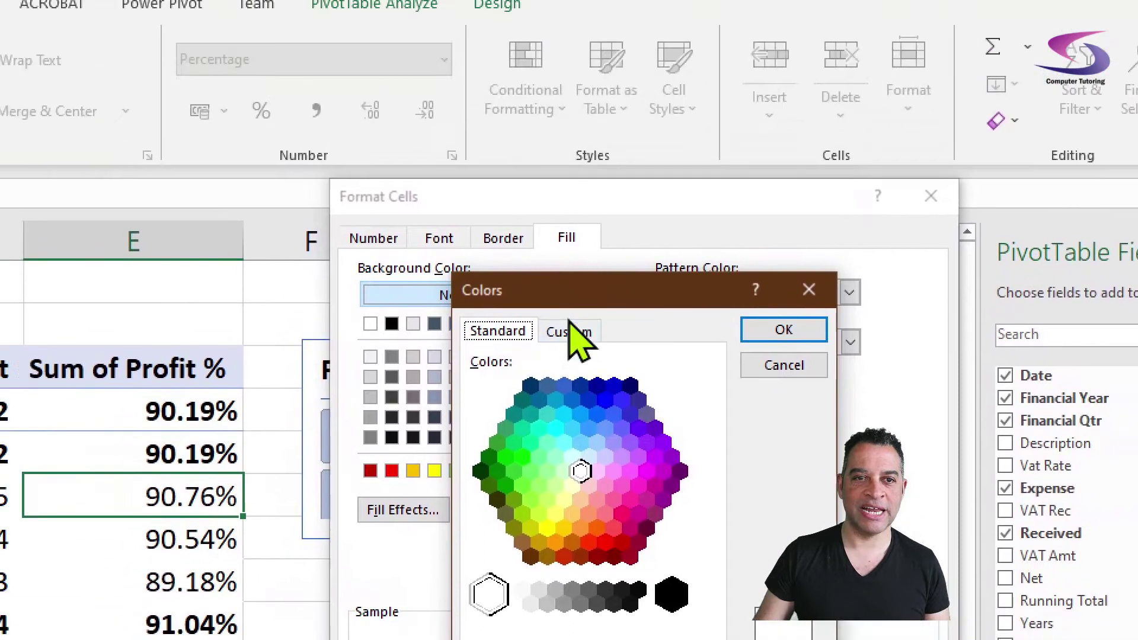
click(625, 136)
click(474, 391)
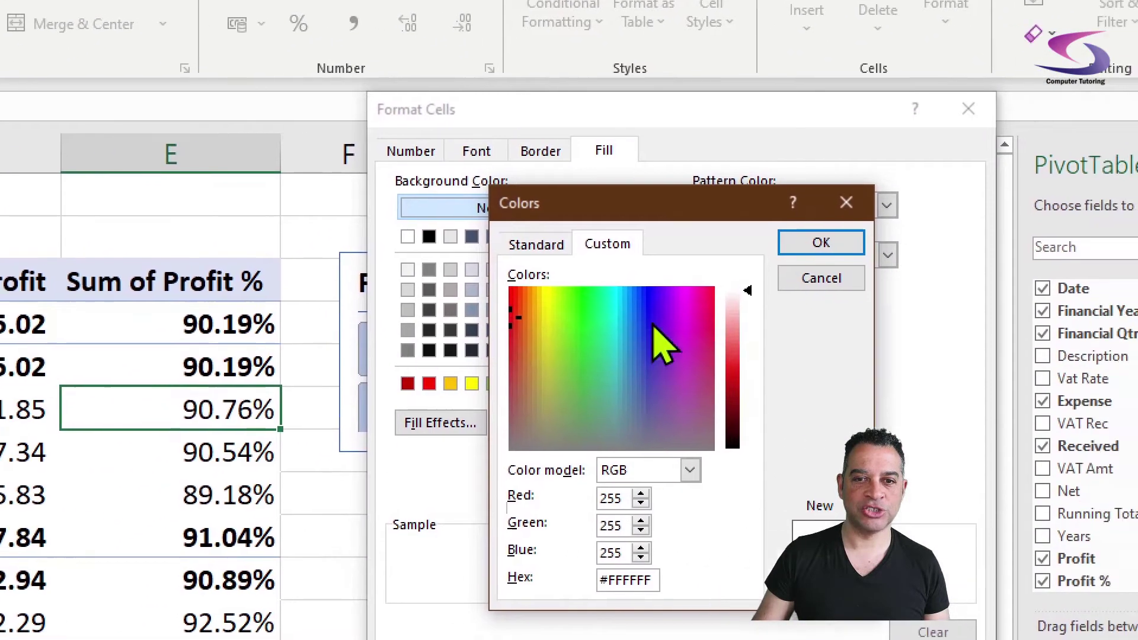
click(698, 379)
drag(574, 327, 571, 348)
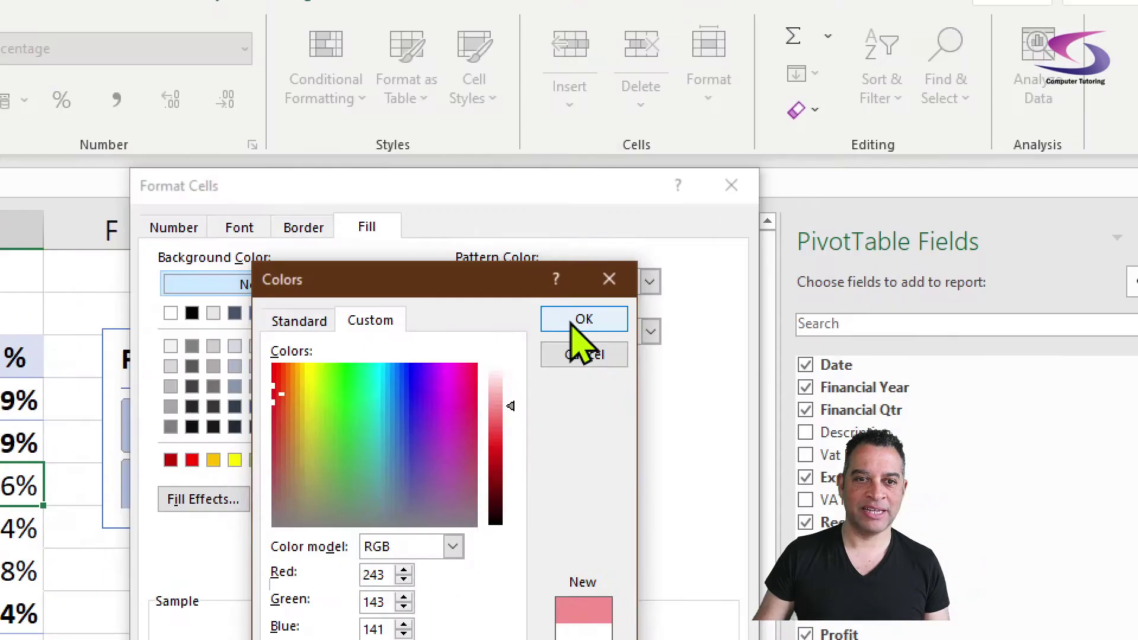
click(693, 131)
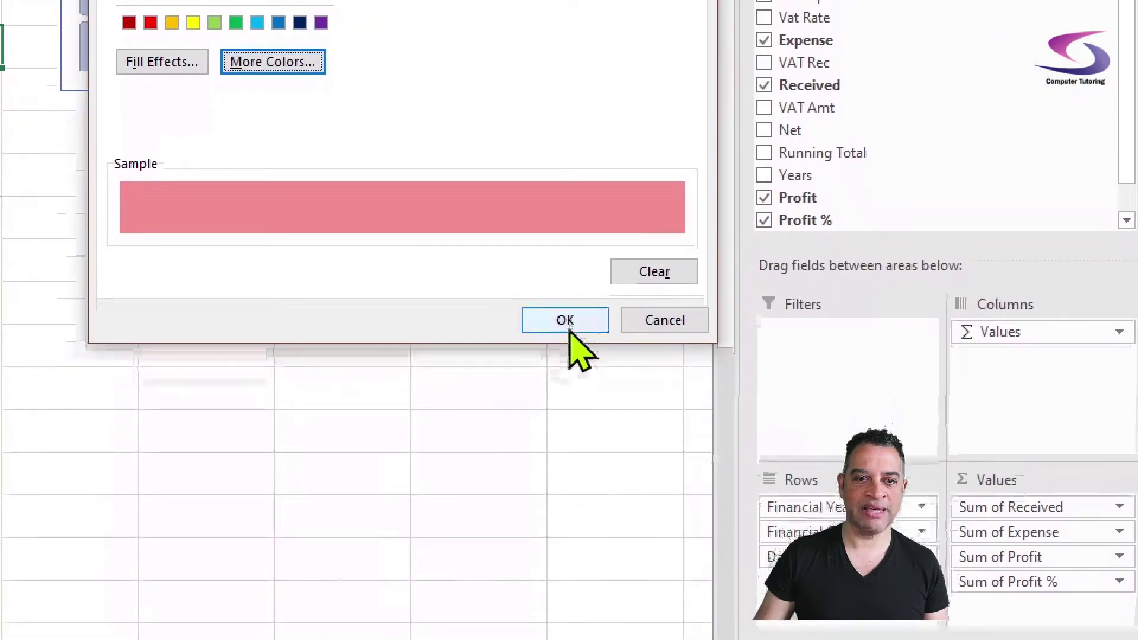
click(567, 326)
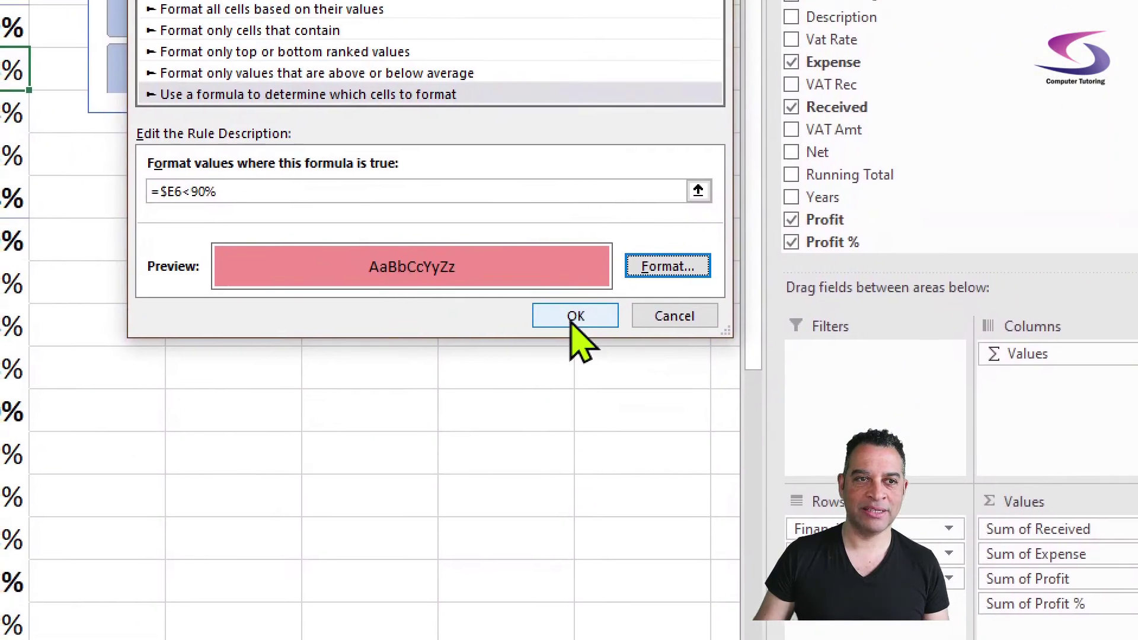
Step: Apply the =$E6<90% pink rule, check 2021-2022 and 2020-2021, then show all years
click(572, 326)
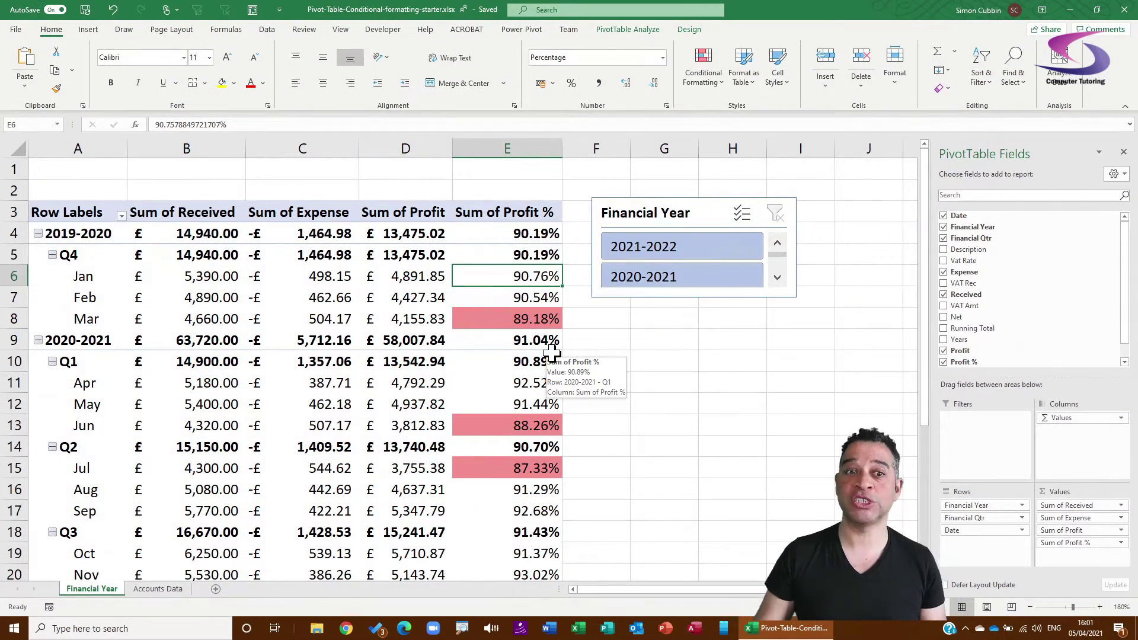
scroll(552, 354, down, 2)
scroll(549, 342, down, 3)
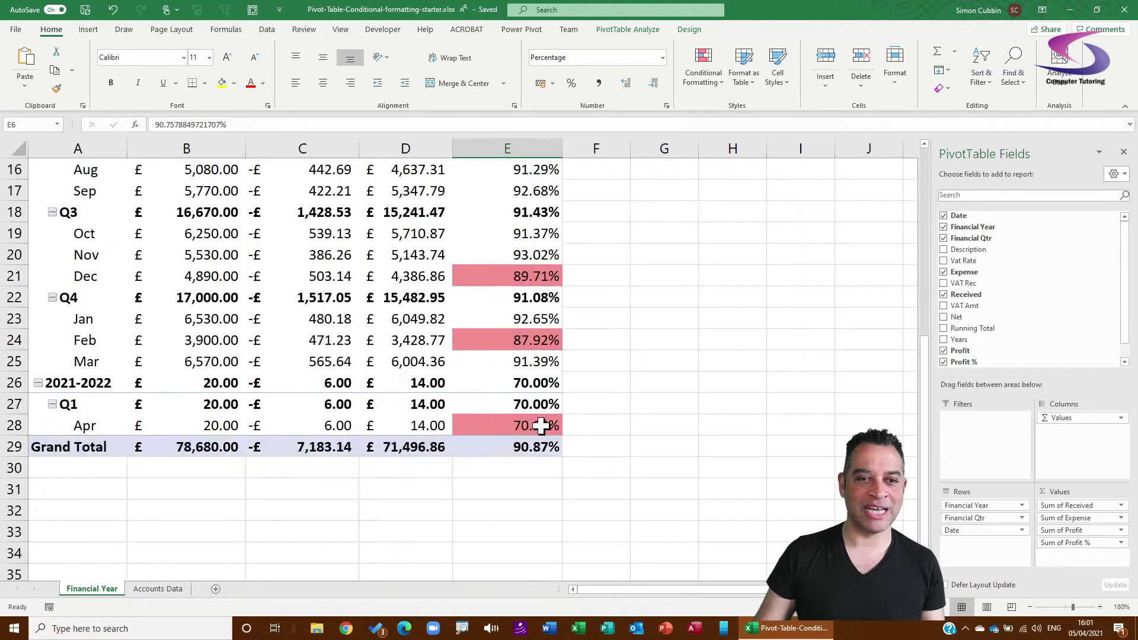
scroll(546, 427, up, 5)
click(699, 259)
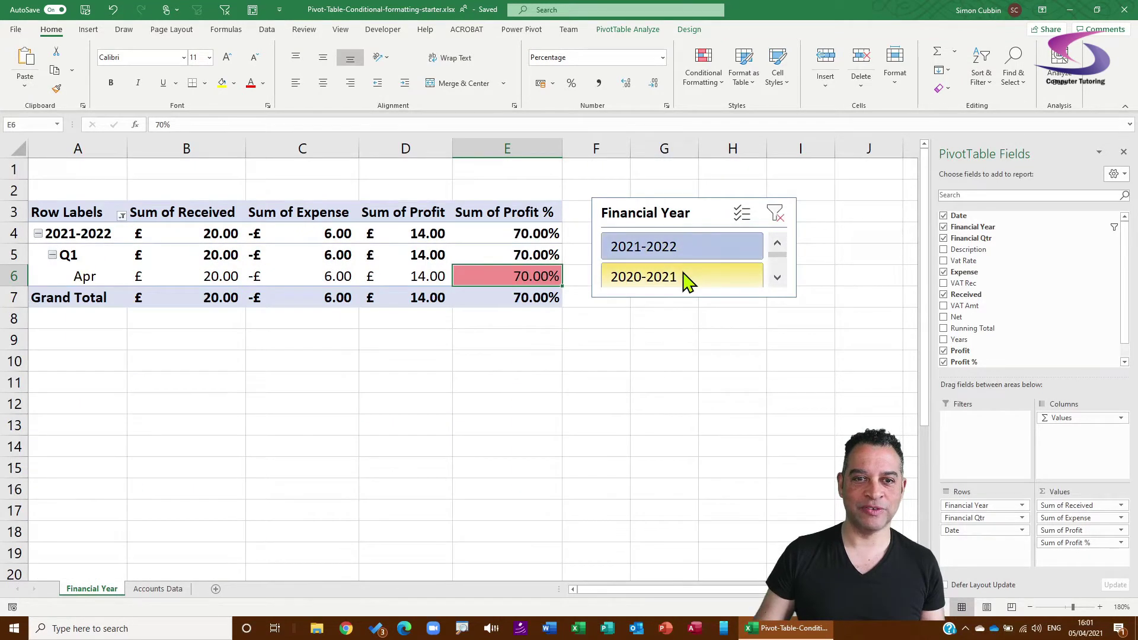
click(687, 278)
click(682, 247)
click(774, 214)
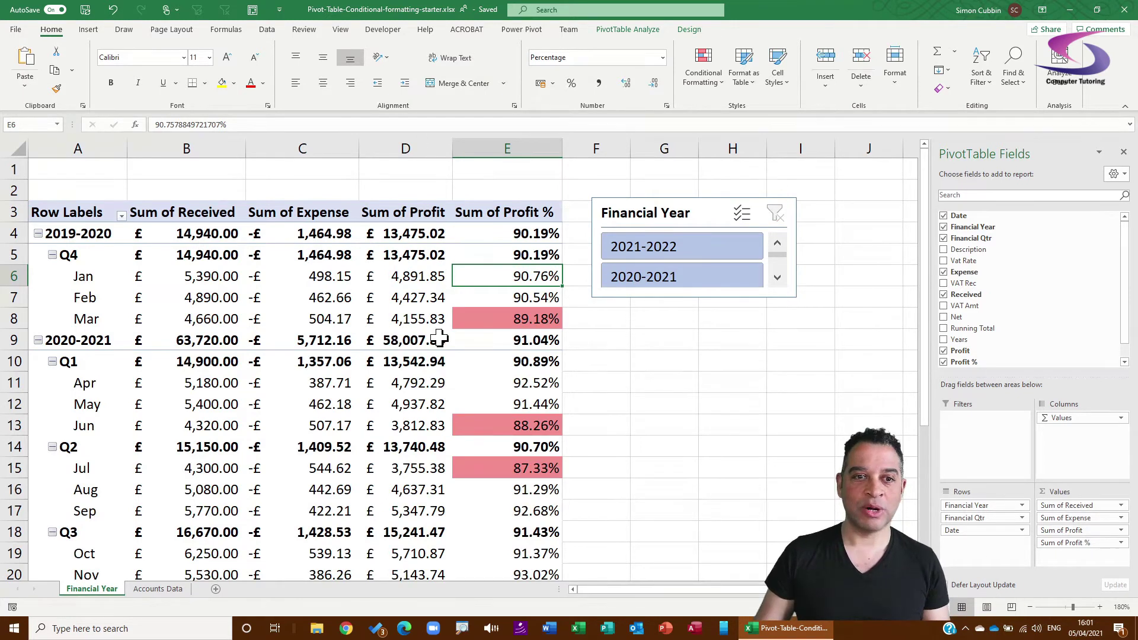
Step: In Manage Rules, duplicate the below-90% rule and point the copy at Sum of Profit cell D6
click(703, 67)
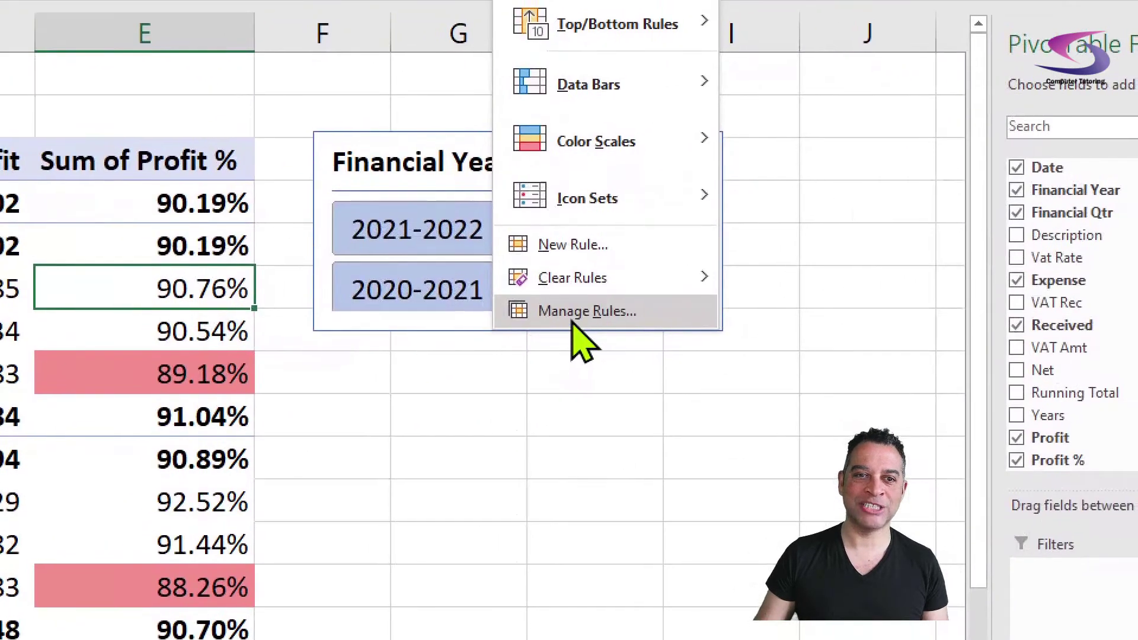
click(572, 320)
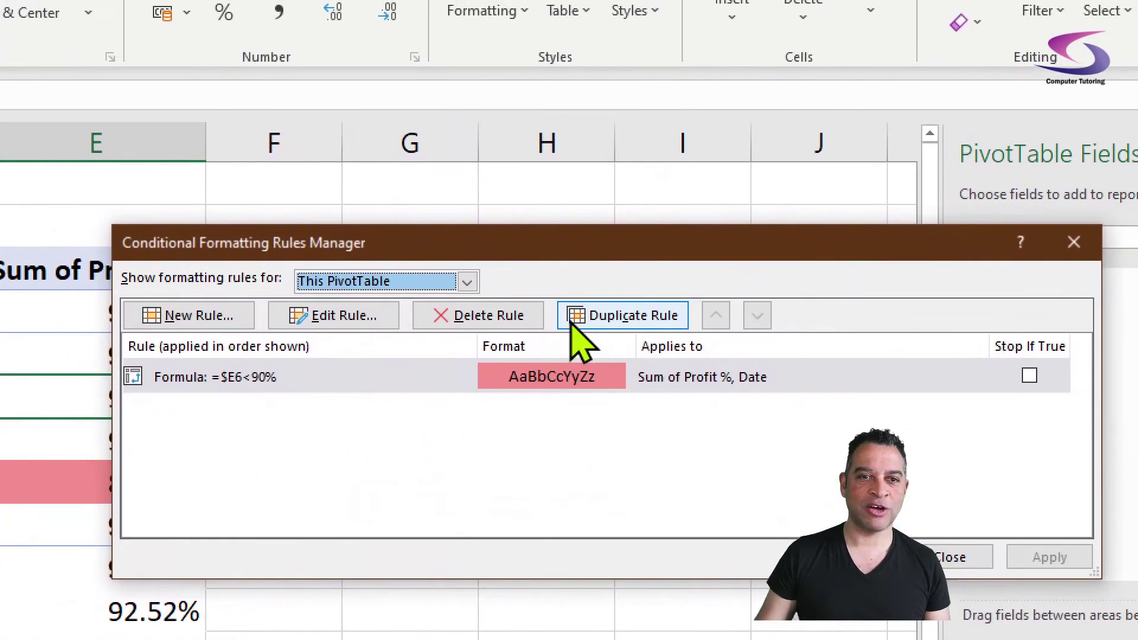
click(823, 243)
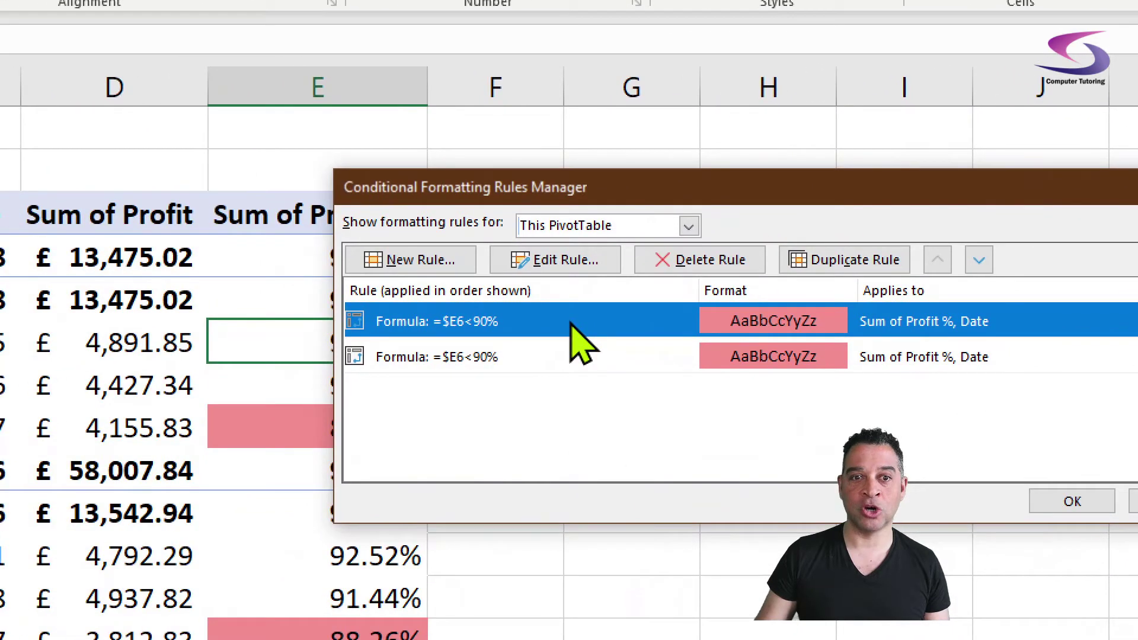
double_click(578, 343)
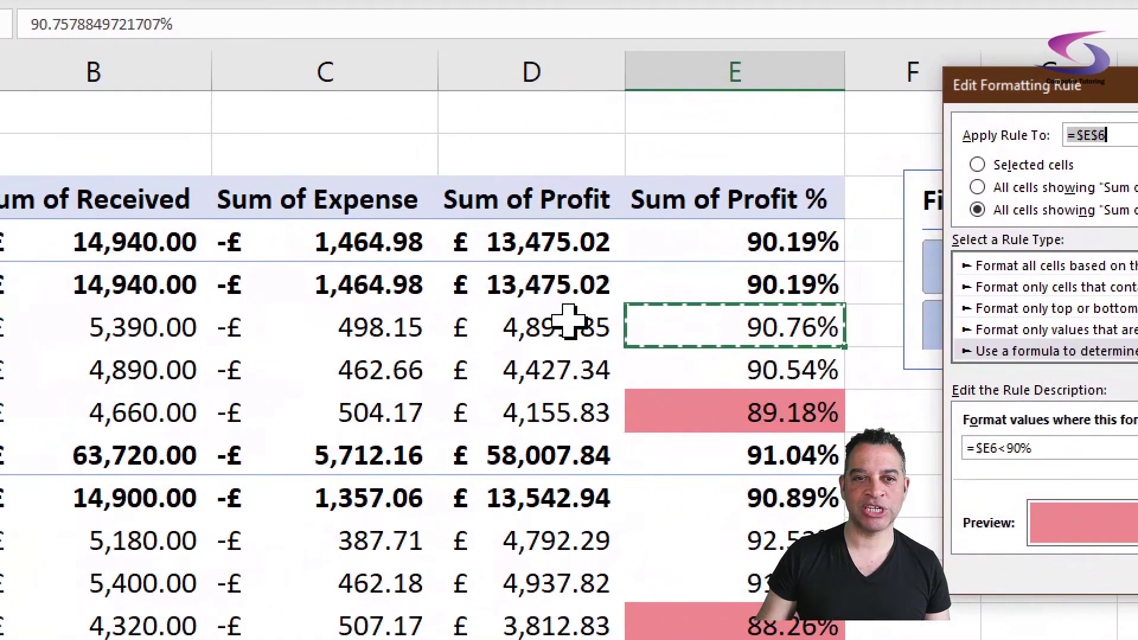
click(82, 470)
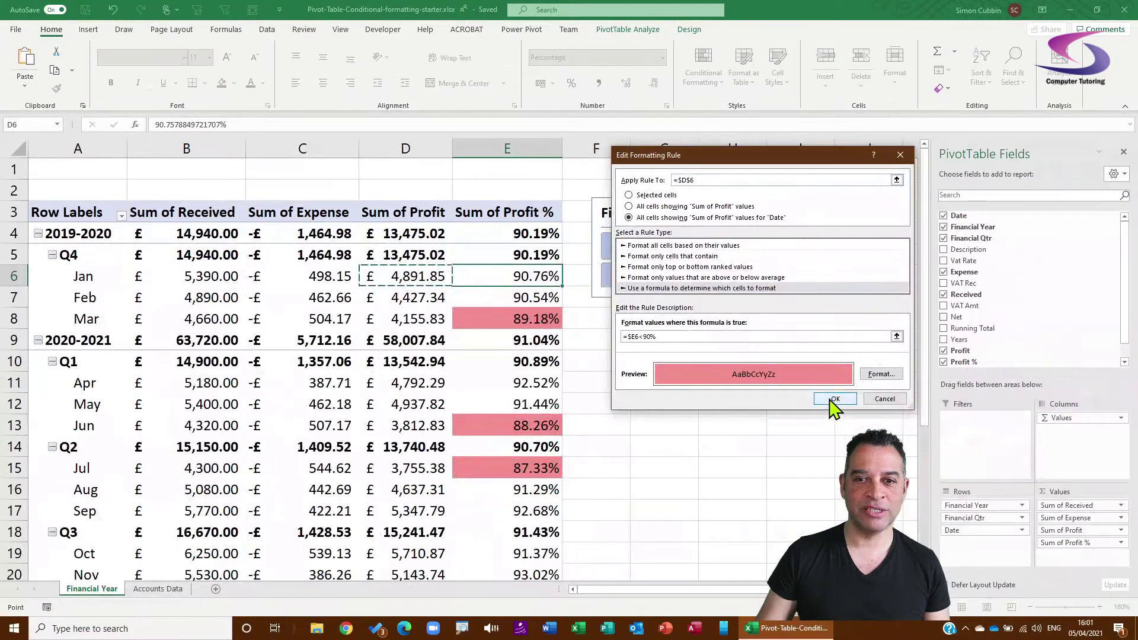
Step: Confirm and apply the below-90% red highlight rule on Sum of Profit
click(833, 399)
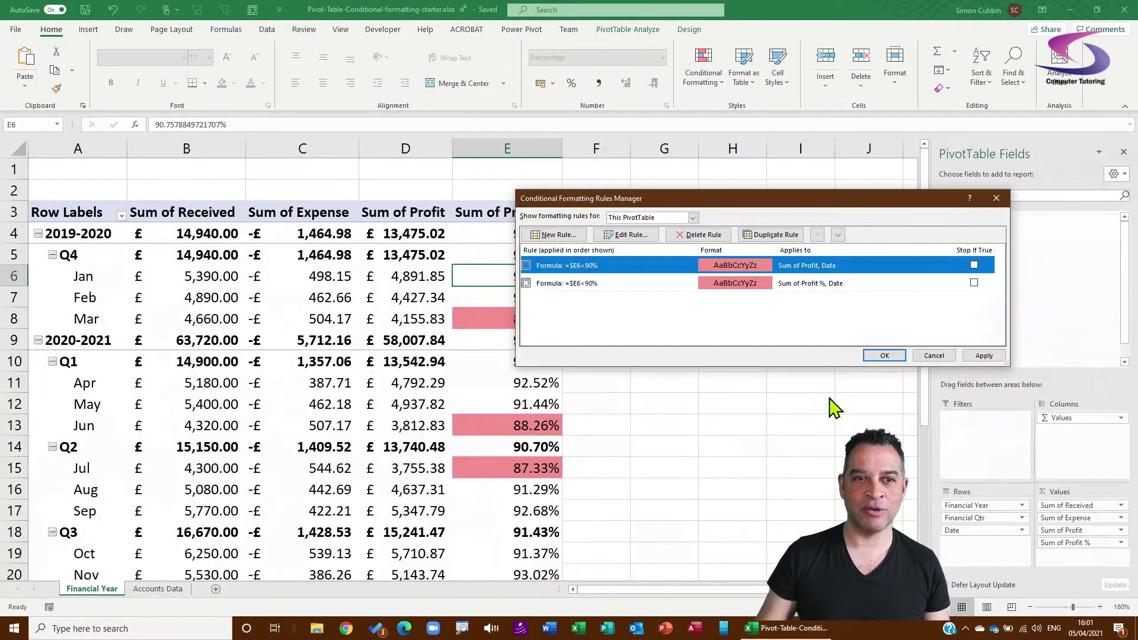
click(984, 355)
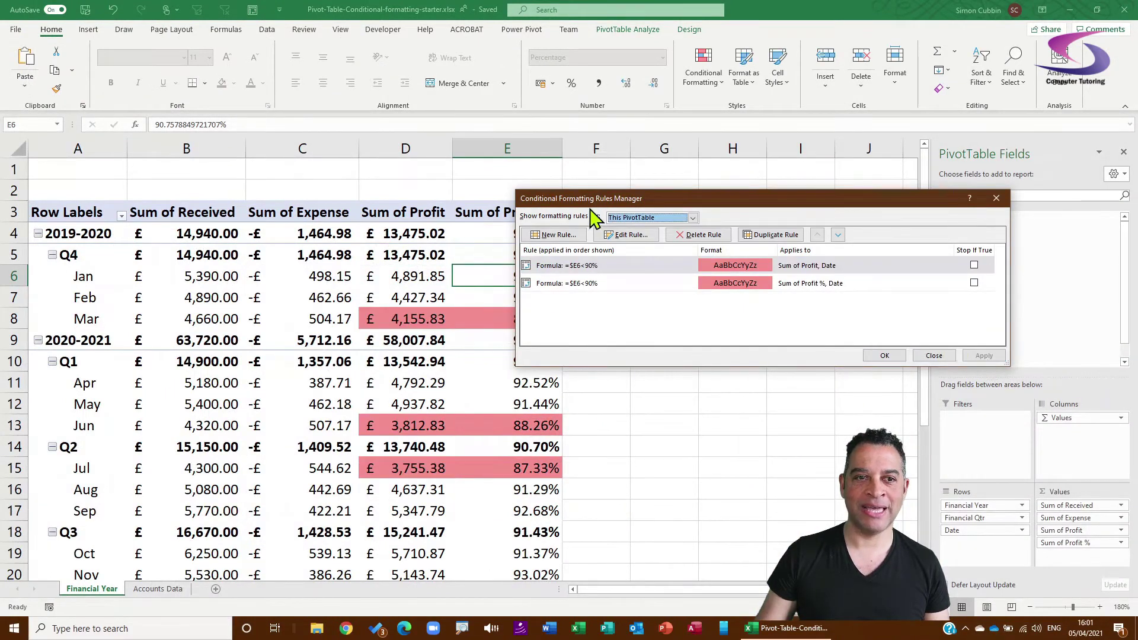
drag(593, 201, 680, 211)
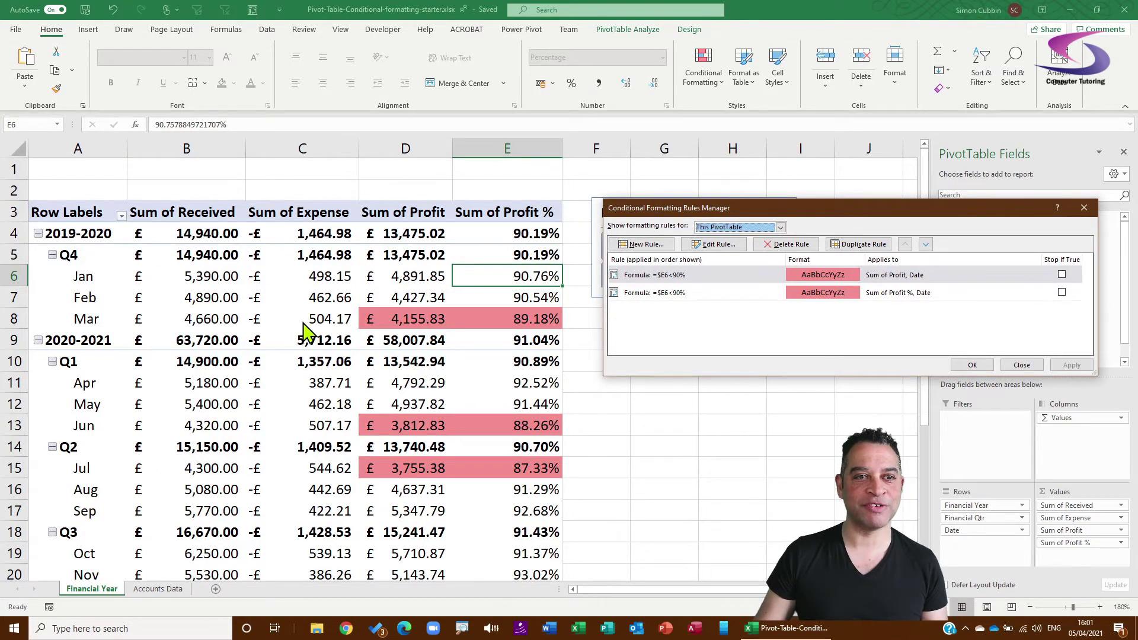
Step: Duplicate the rule and retarget the copy to the Sum of Expense cell C6
click(866, 244)
double_click(732, 275)
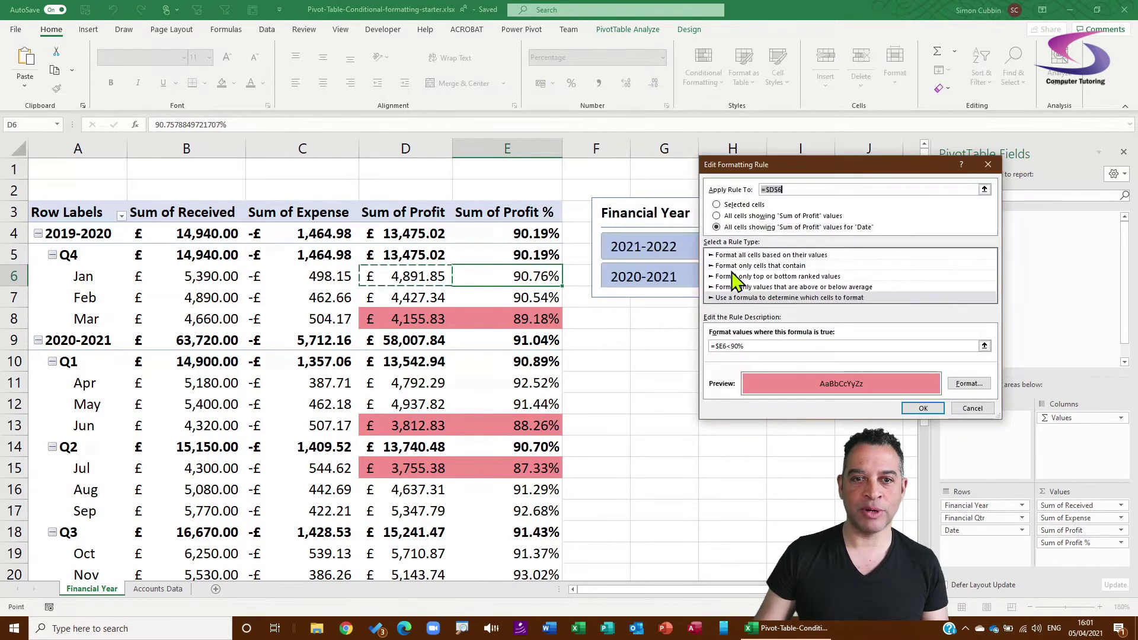
click(308, 277)
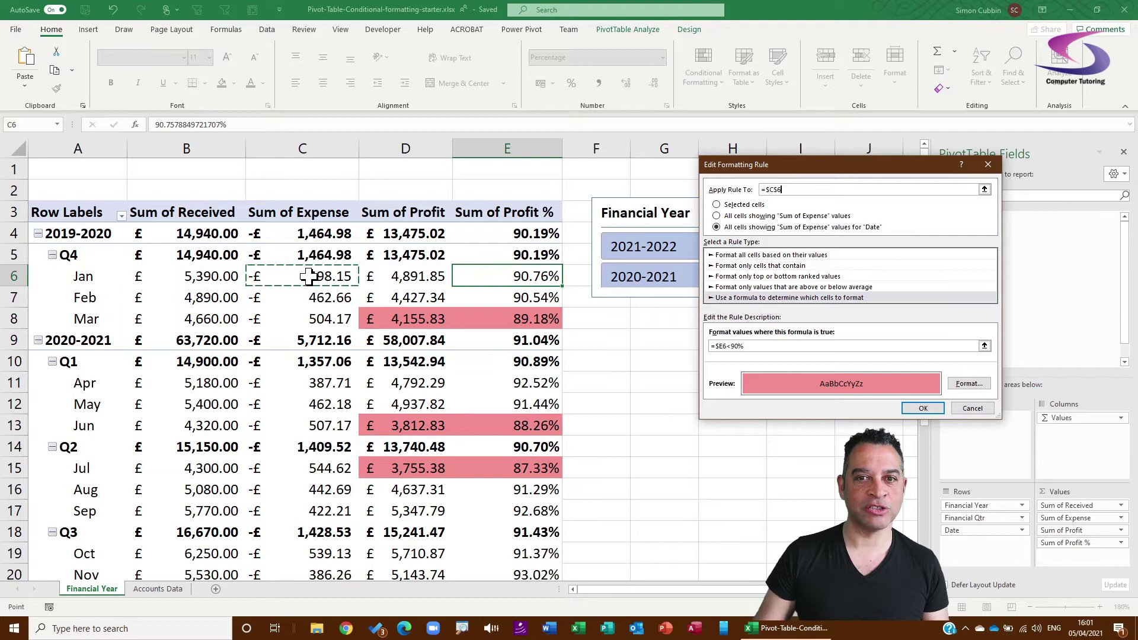
click(922, 409)
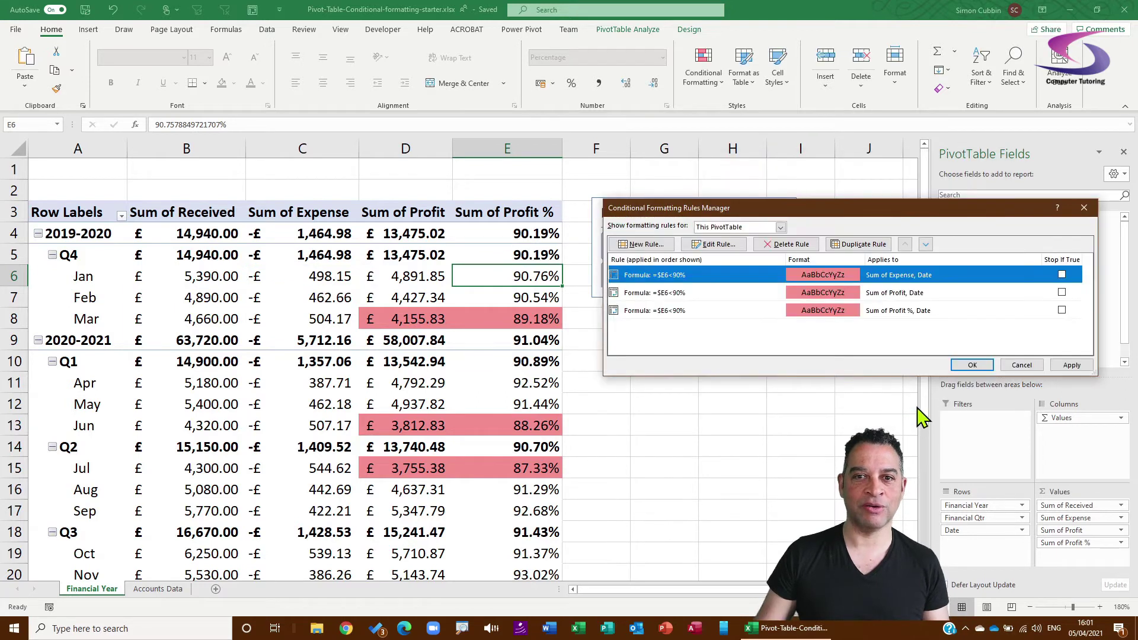
Step: Make a fourth rule copy and retarget it to the Sum of Received cell B6
click(857, 248)
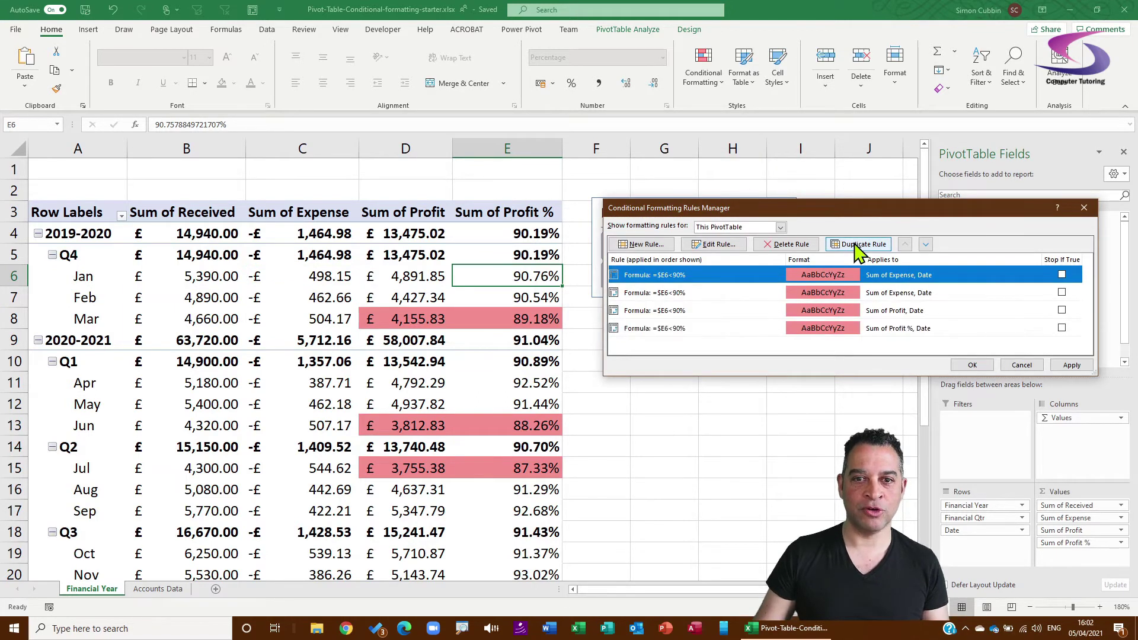
double_click(698, 277)
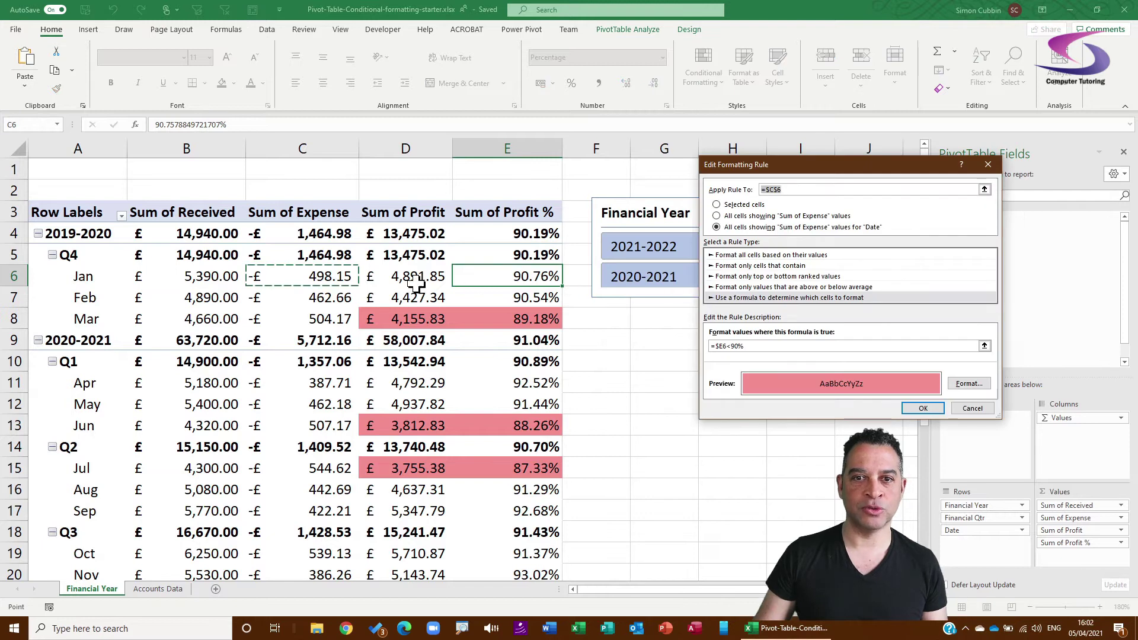
click(185, 272)
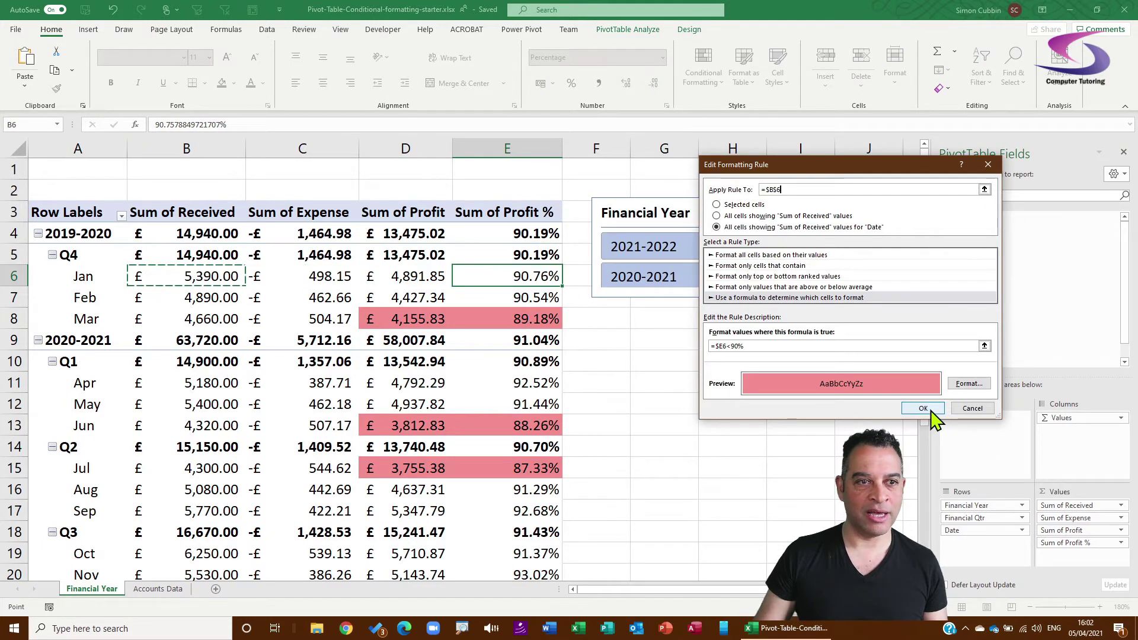
Step: Confirm the Sum of Received rule and apply all rules so whole month rows shade red
click(923, 408)
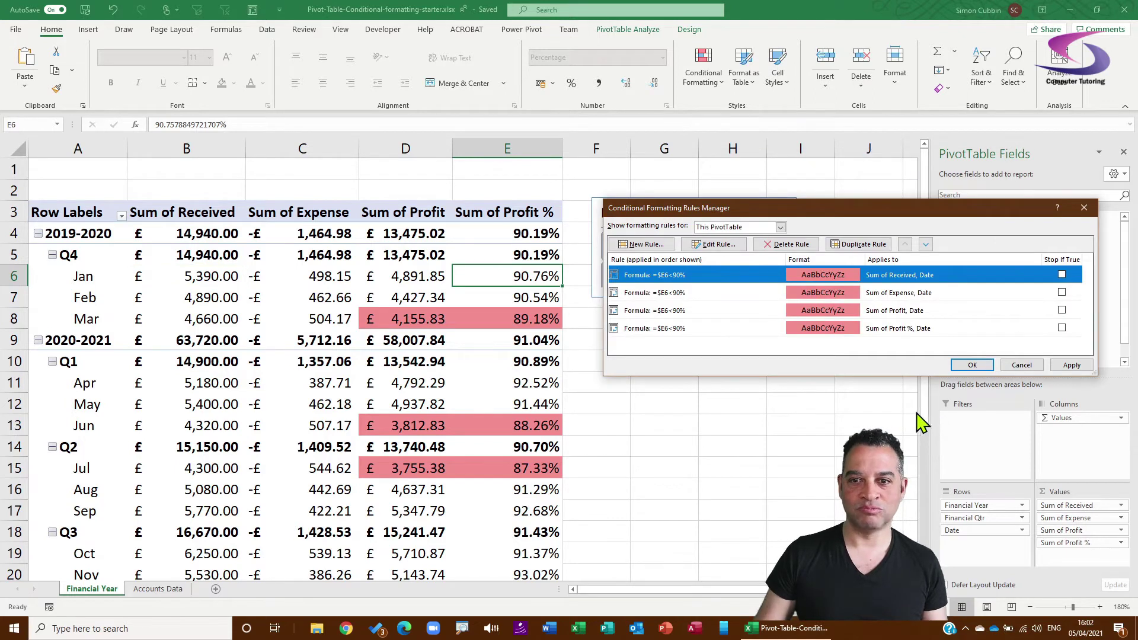
click(1071, 365)
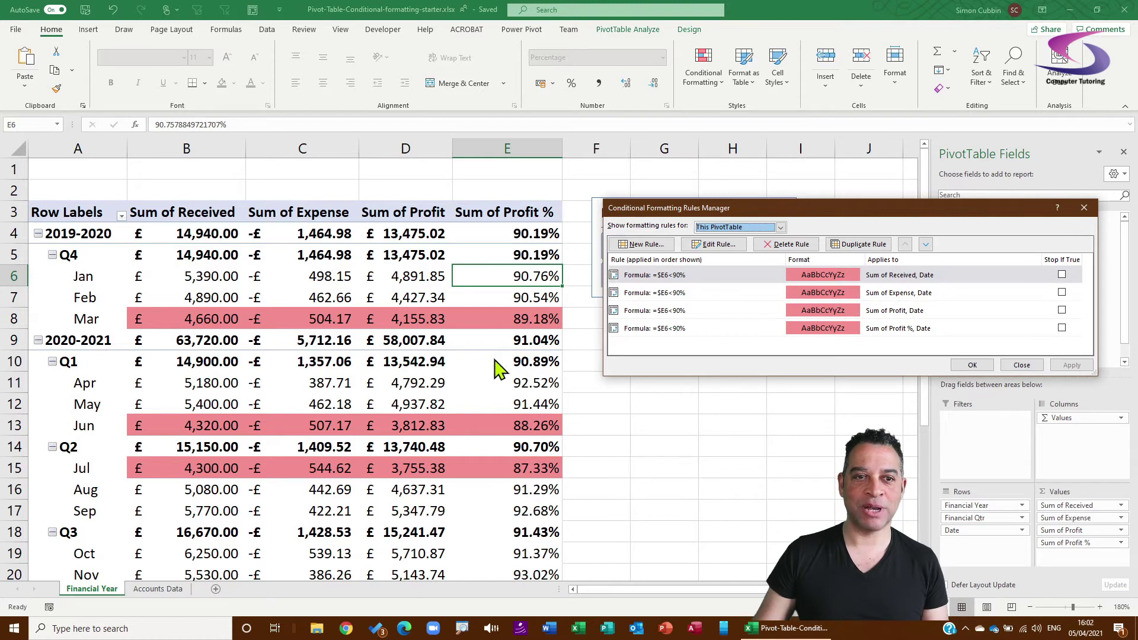
click(972, 365)
scroll(332, 369, down, 6)
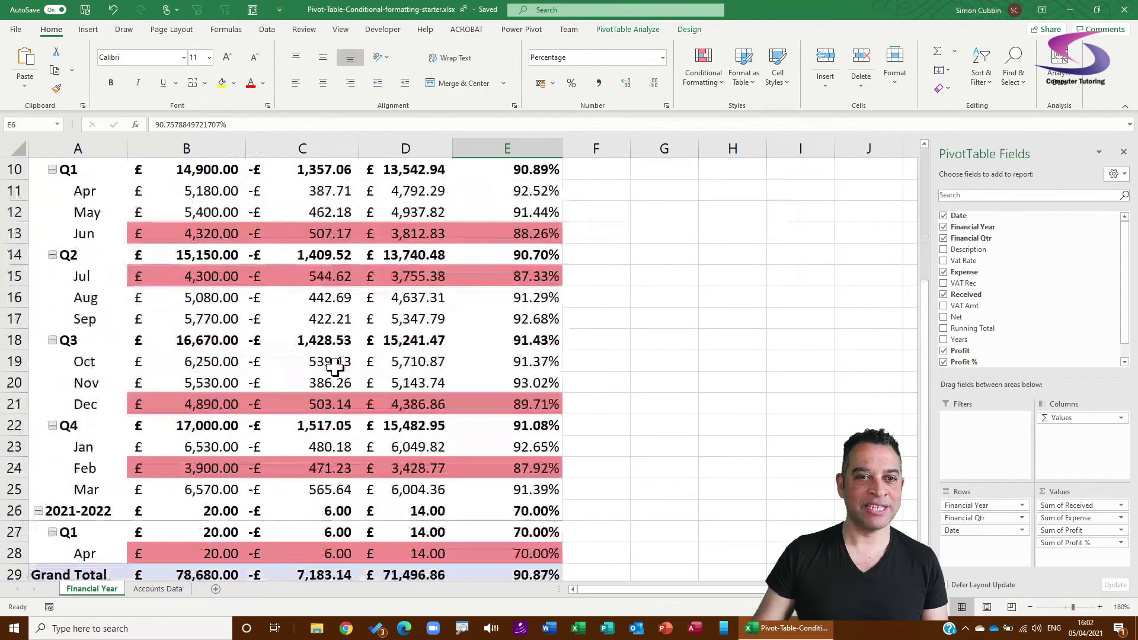
scroll(335, 368, up, 6)
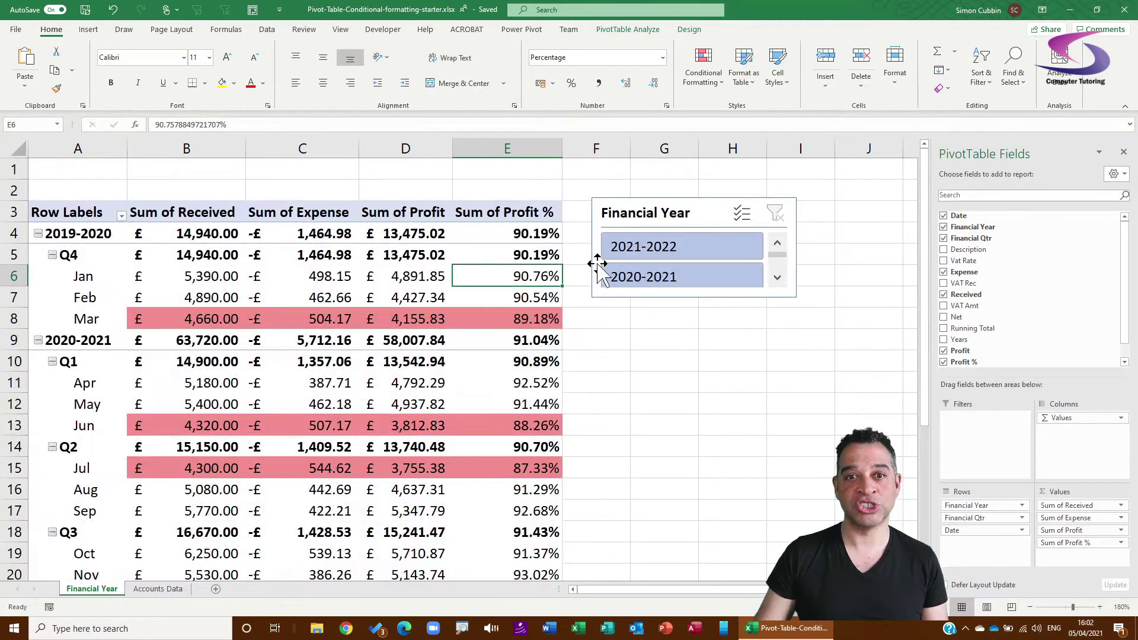
Step: Filter the pivot with the year slicer to show only 2020-2021
click(633, 252)
click(644, 279)
click(652, 258)
click(652, 285)
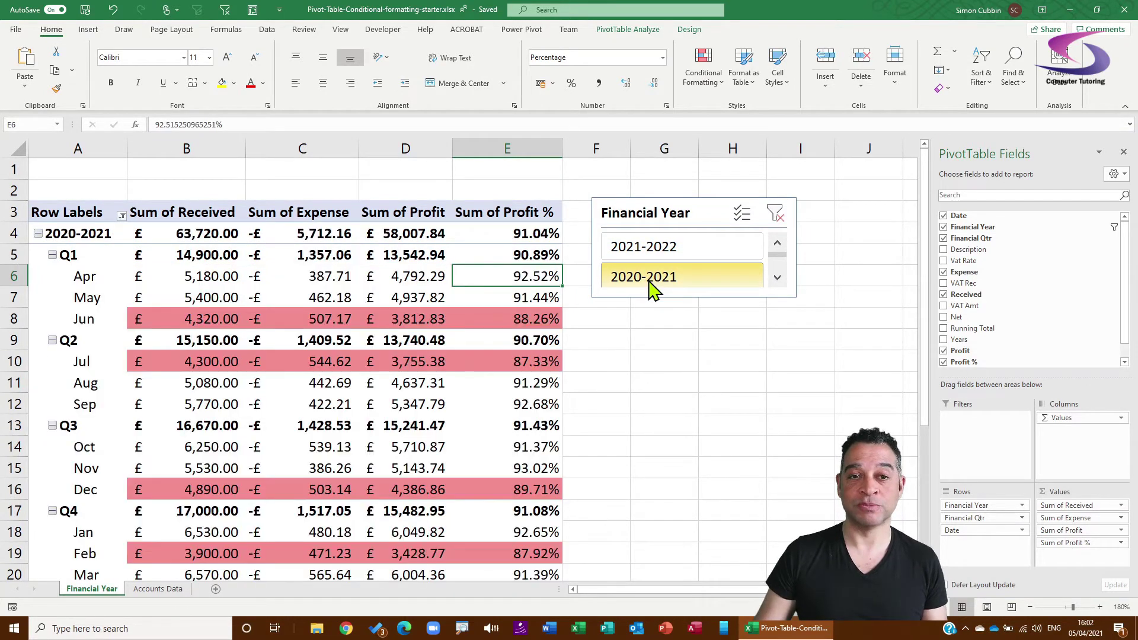
Step: Enter a Target label in D1 and the 90% target value in E1
click(406, 171)
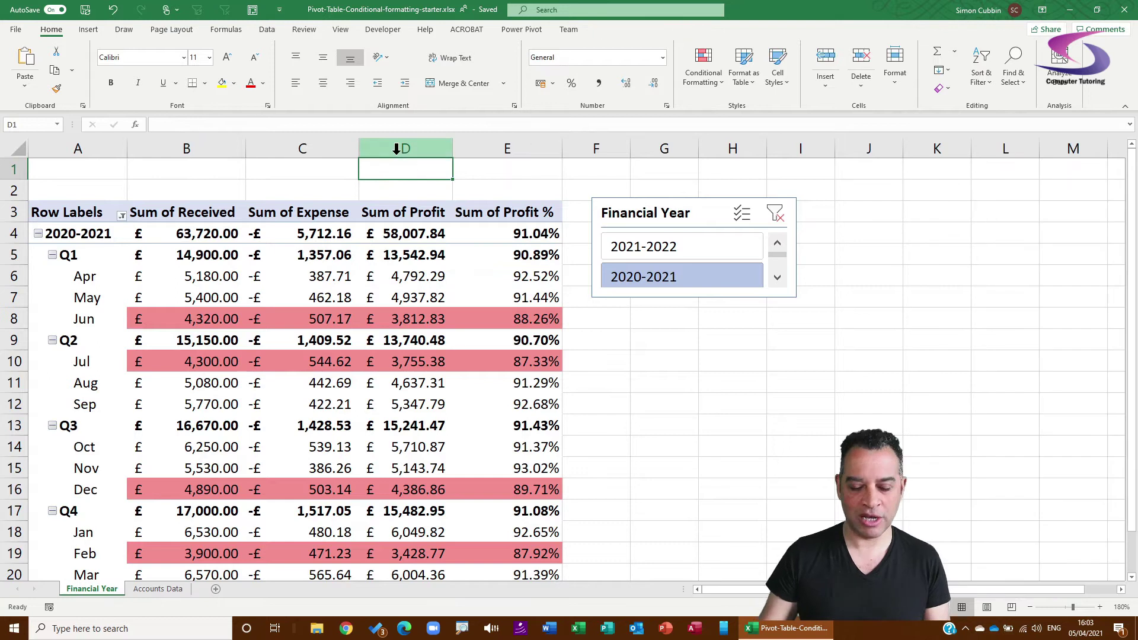
text(Target)
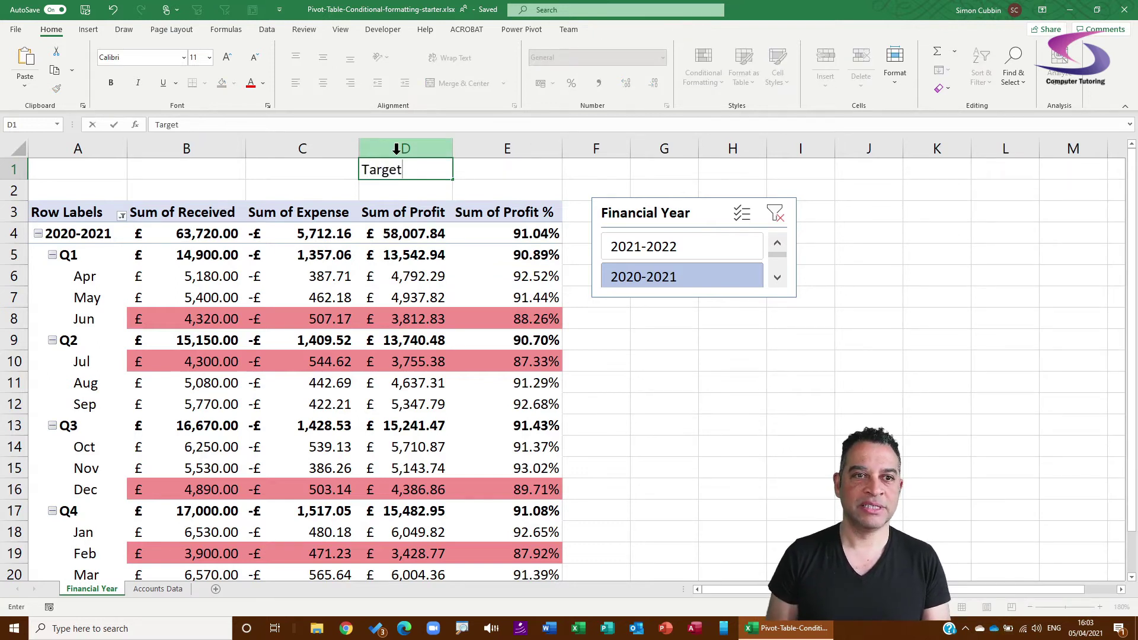
key(Tab)
text(90)
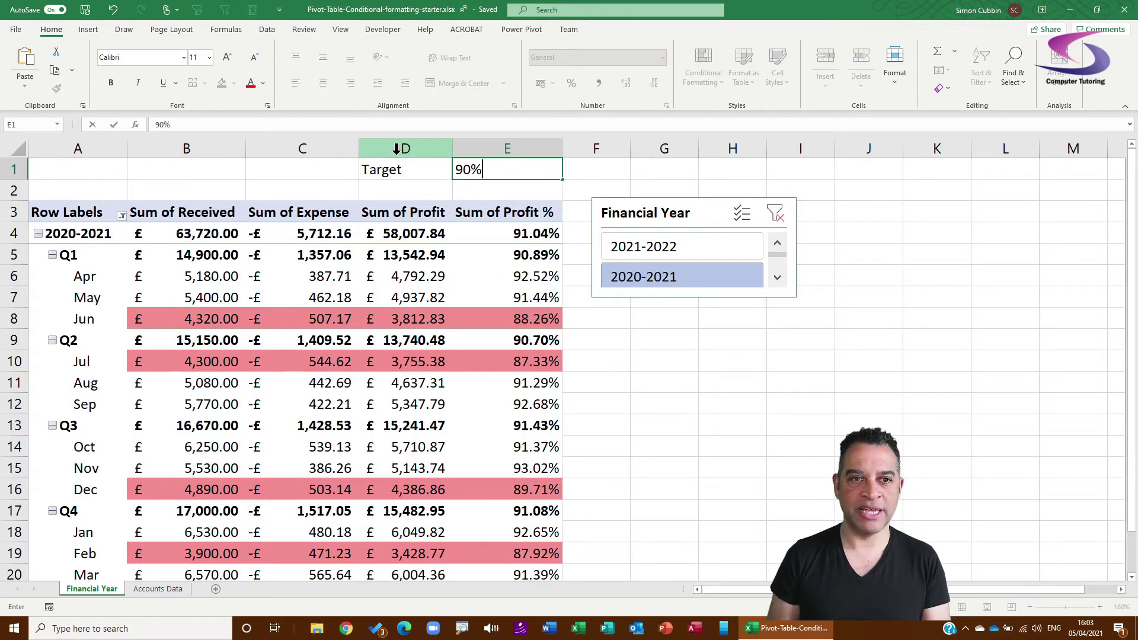
key(Return)
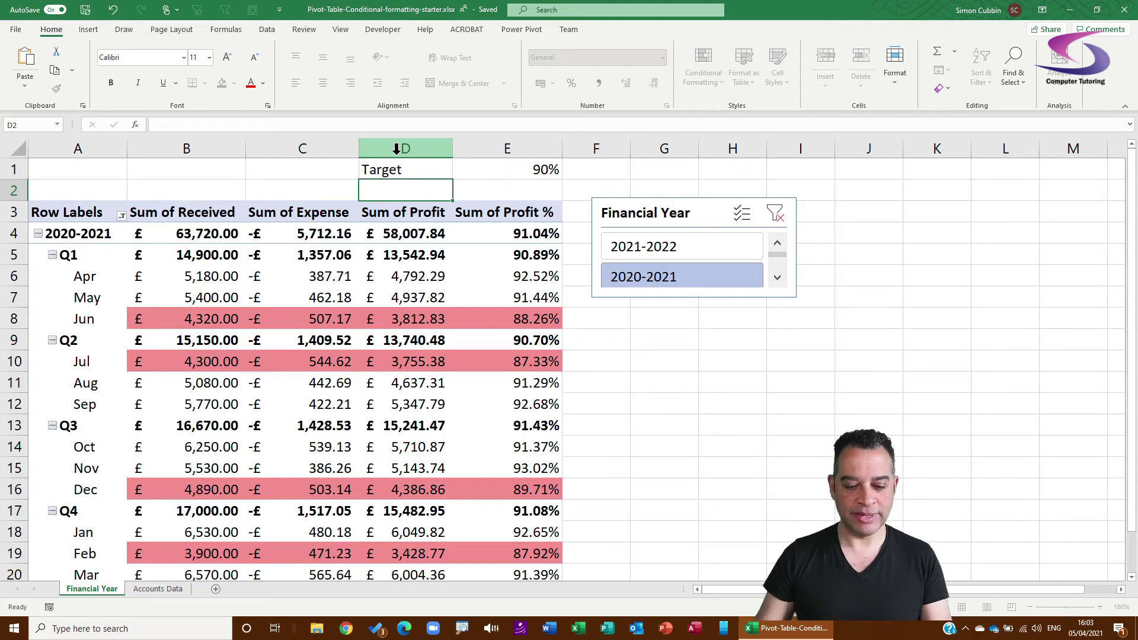
key(Escape)
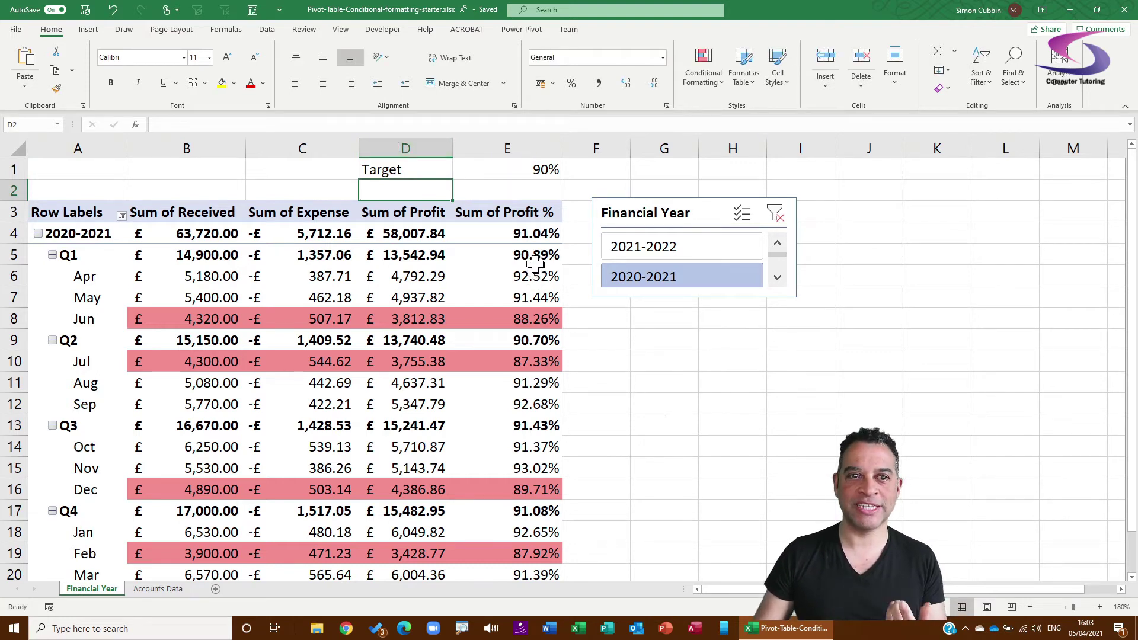
Step: Change the pivot's Sum of Received rule formula to compare against $E$1 instead of 90%
click(704, 68)
click(726, 290)
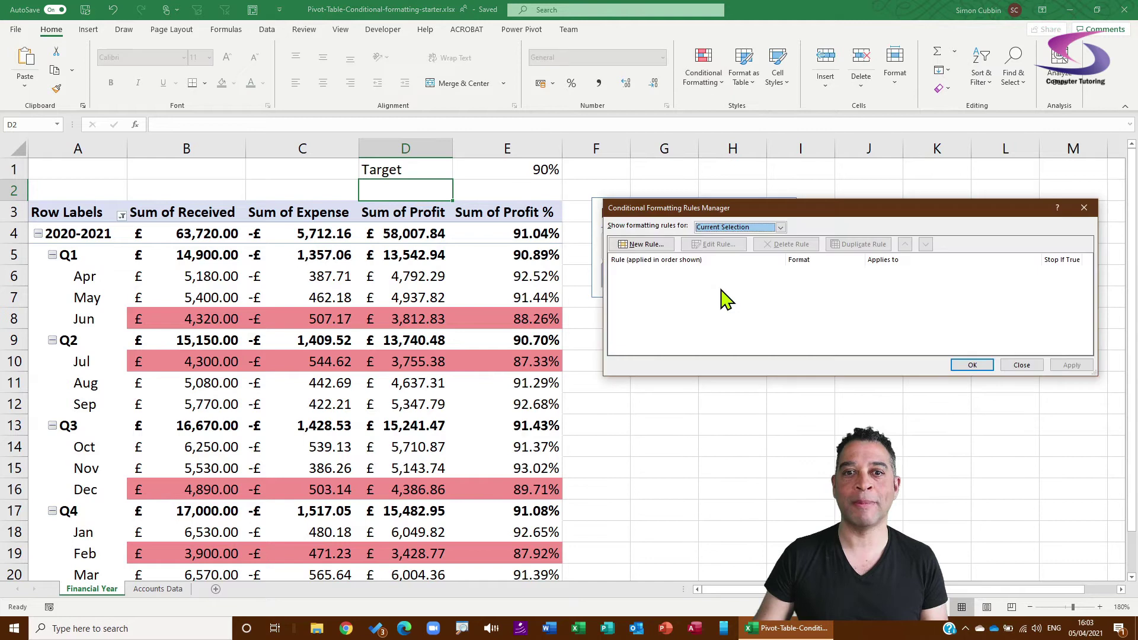
click(780, 227)
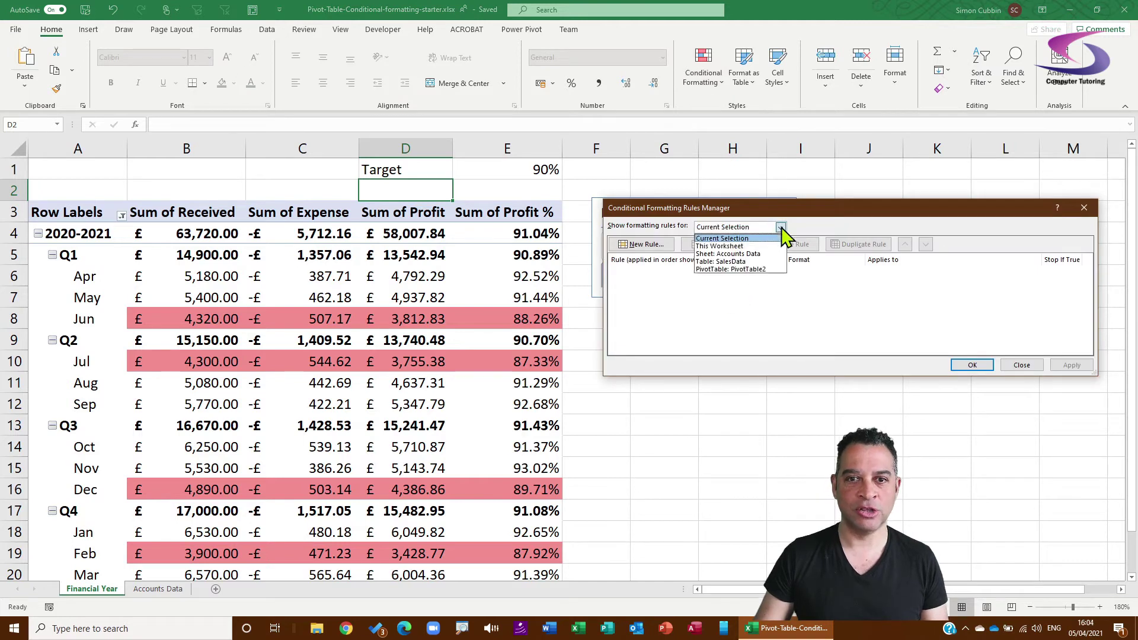
click(738, 270)
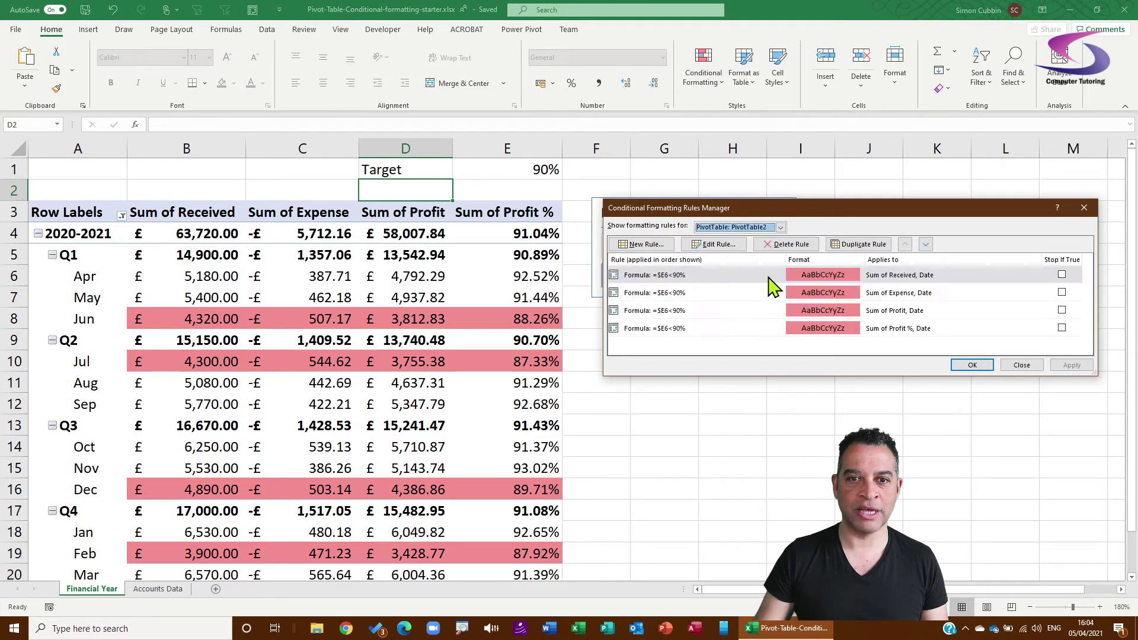
double_click(685, 279)
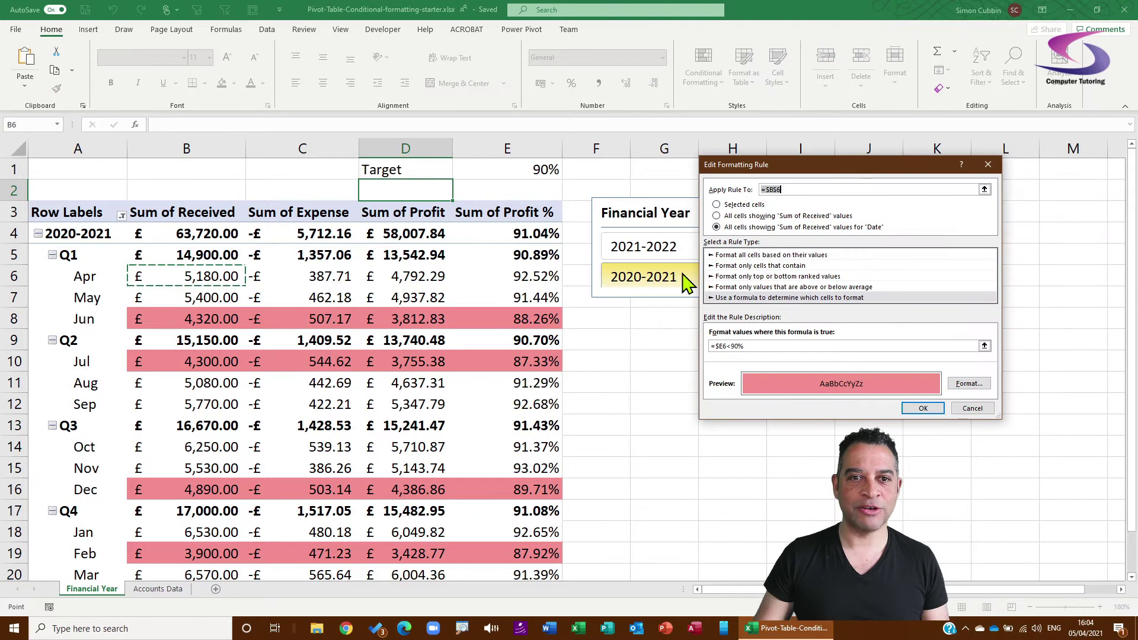
double_click(736, 346)
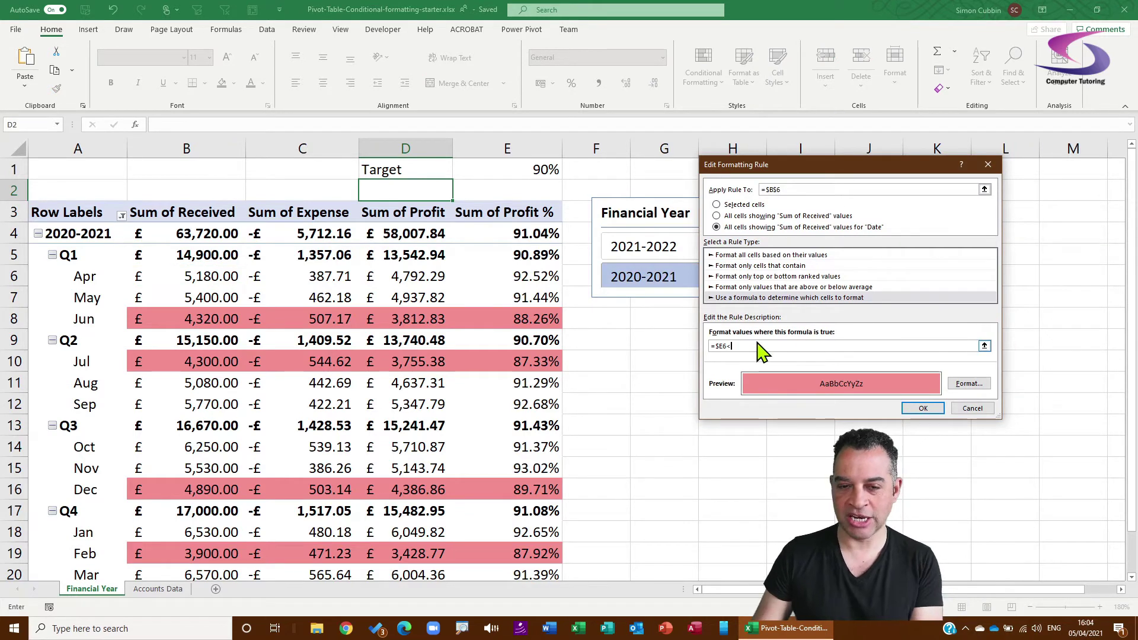
click(536, 171)
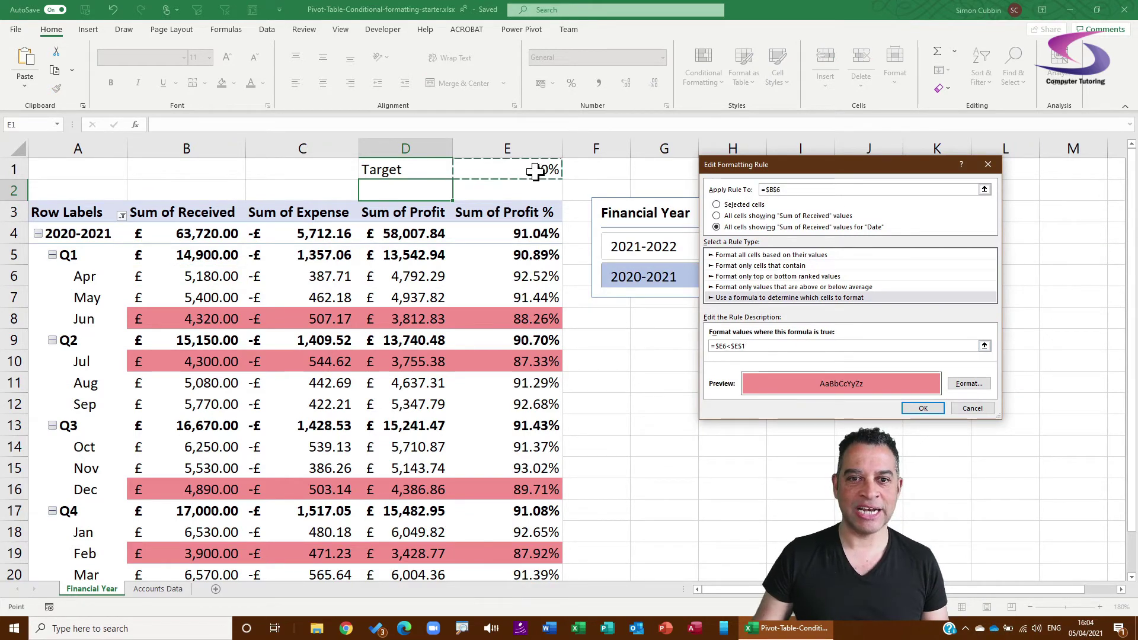
Step: Apply the Sum of Received change and switch the Sum of Expense rule's 90% to $E$1
click(935, 409)
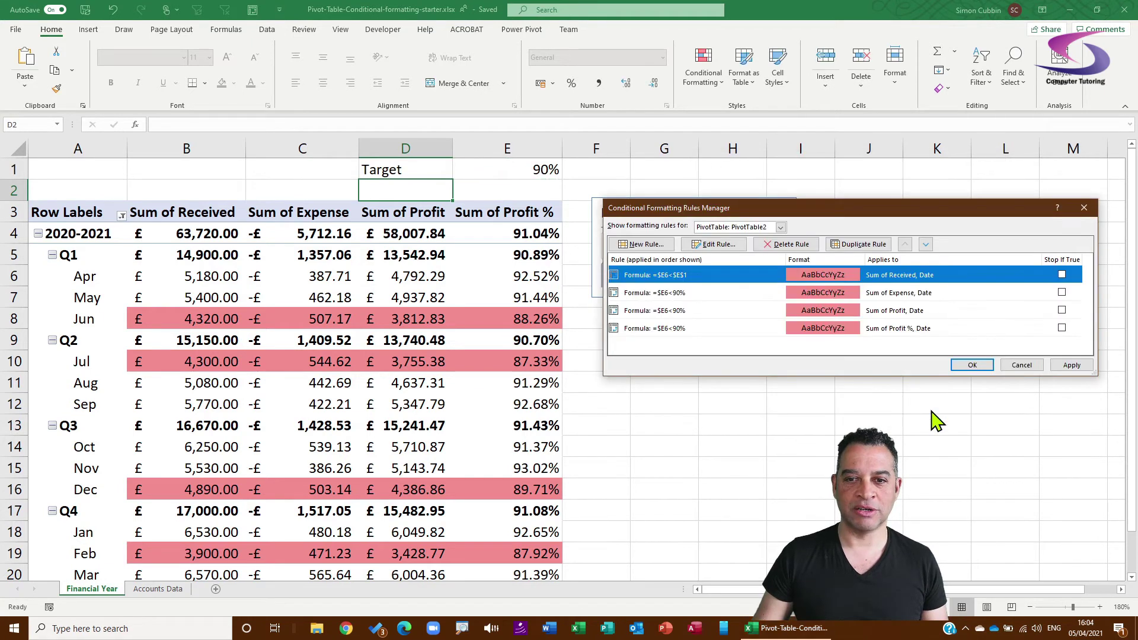
click(1066, 366)
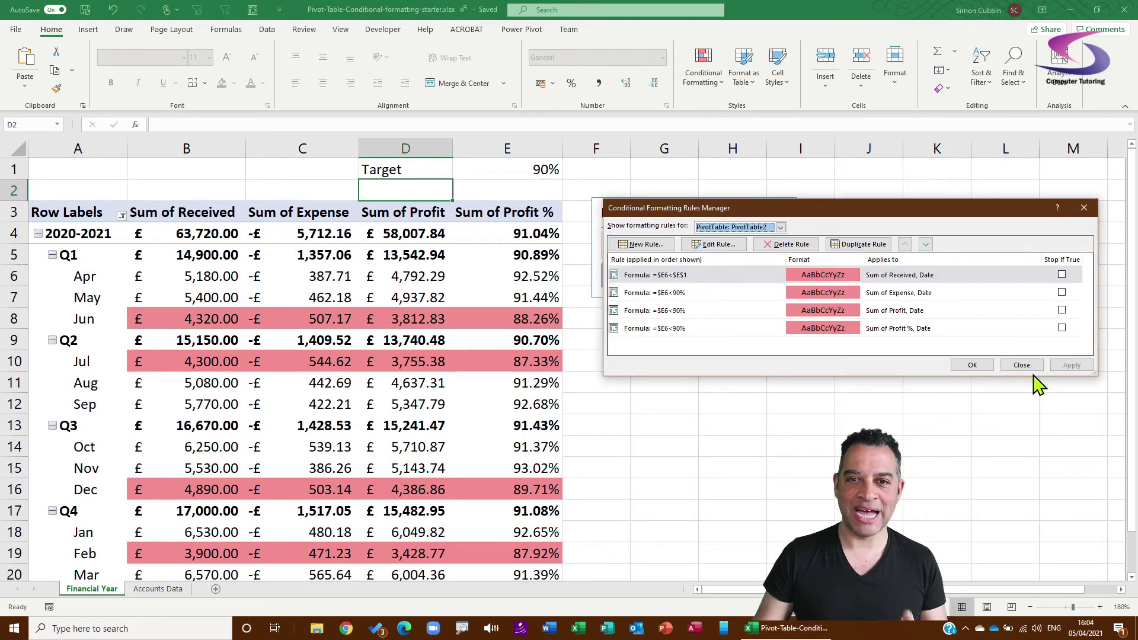
double_click(711, 292)
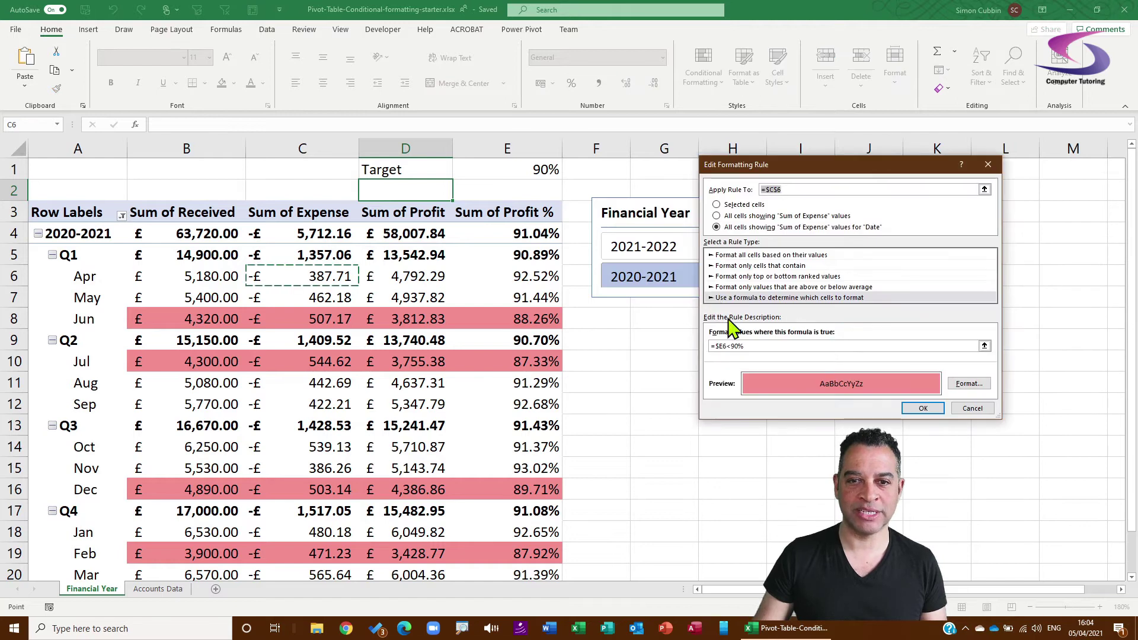
click(757, 345)
key(BackSpace)
key(BackSpace)
key(BackSpace)
click(541, 170)
key(Return)
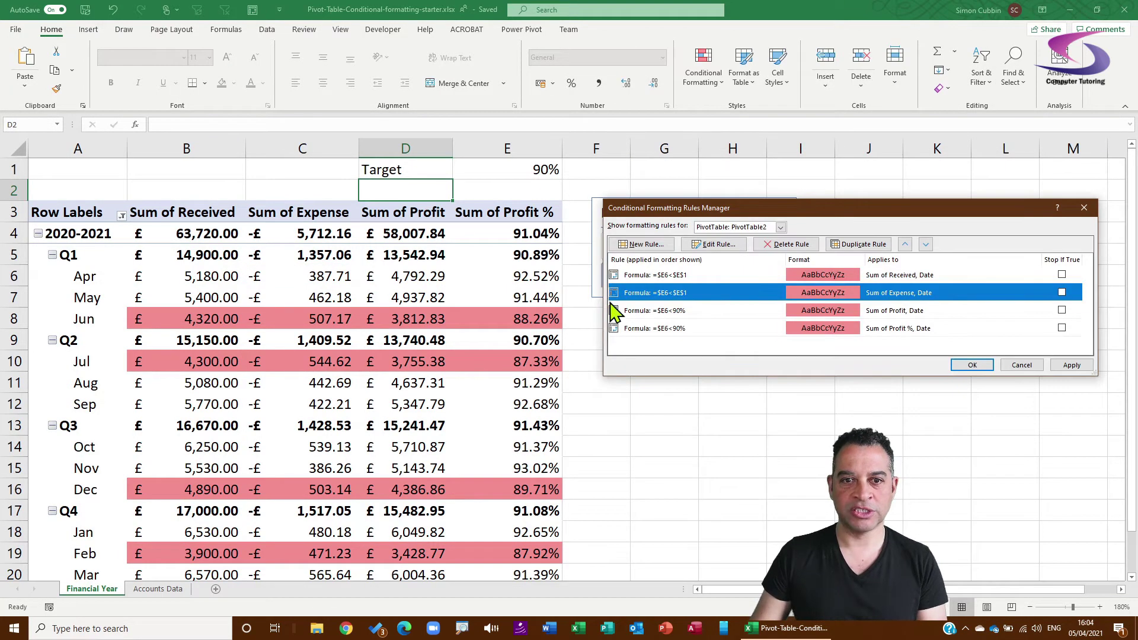
Step: Point the Sum of Profit and Sum of Profit % rules at $E$1, then close the manager
double_click(689, 313)
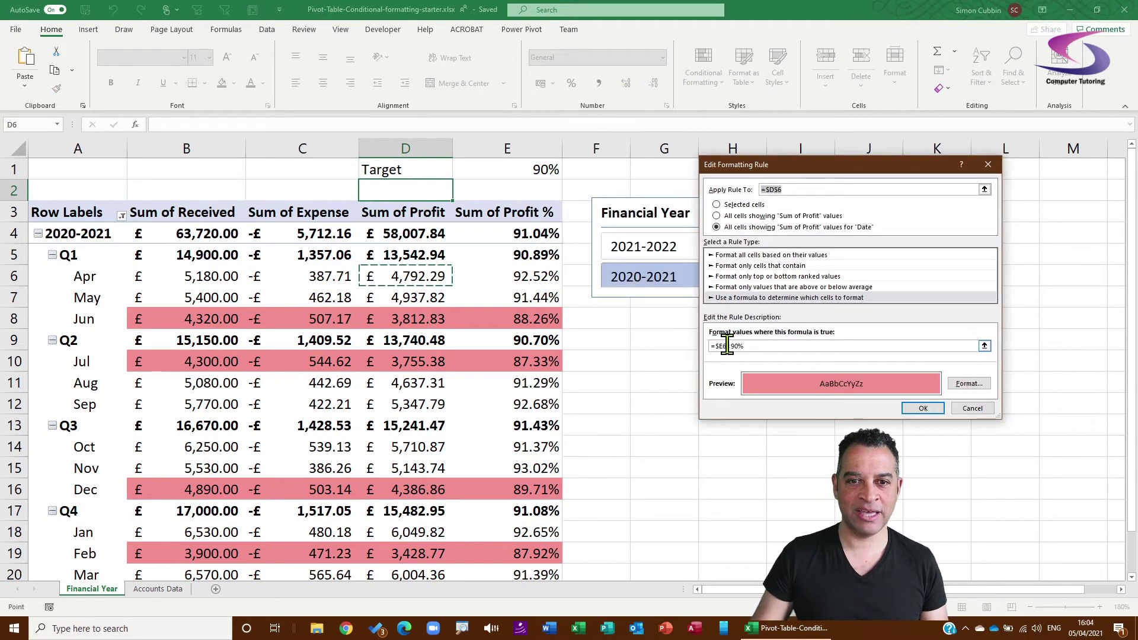
mouse_move(730, 346)
mouse_down()
mouse_move(711, 346)
mouse_move(752, 346)
mouse_up()
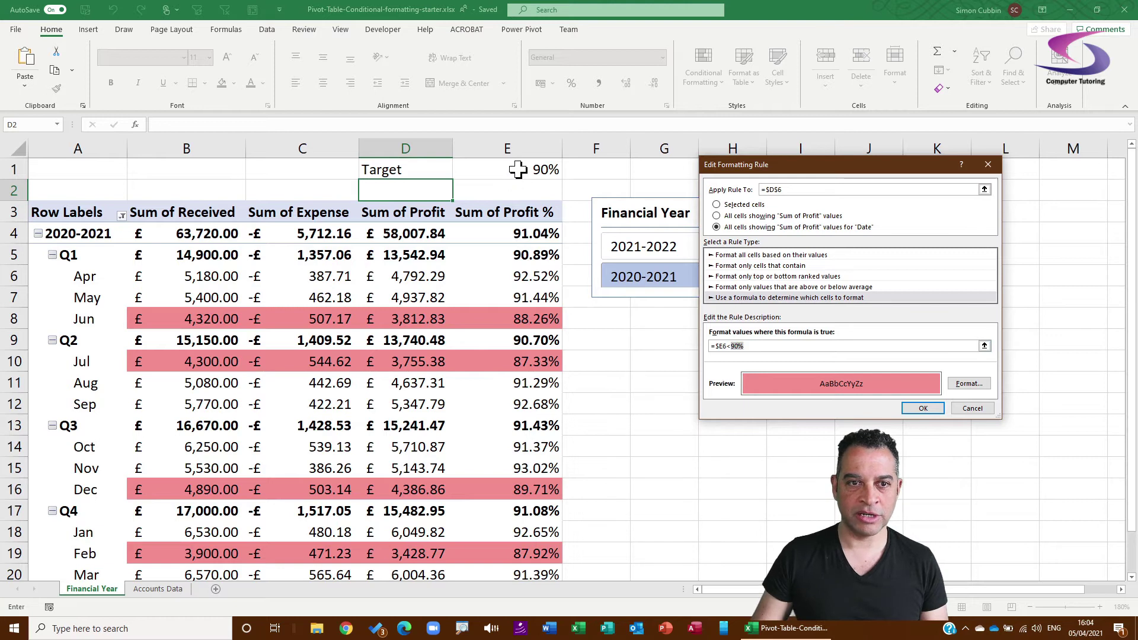
click(925, 409)
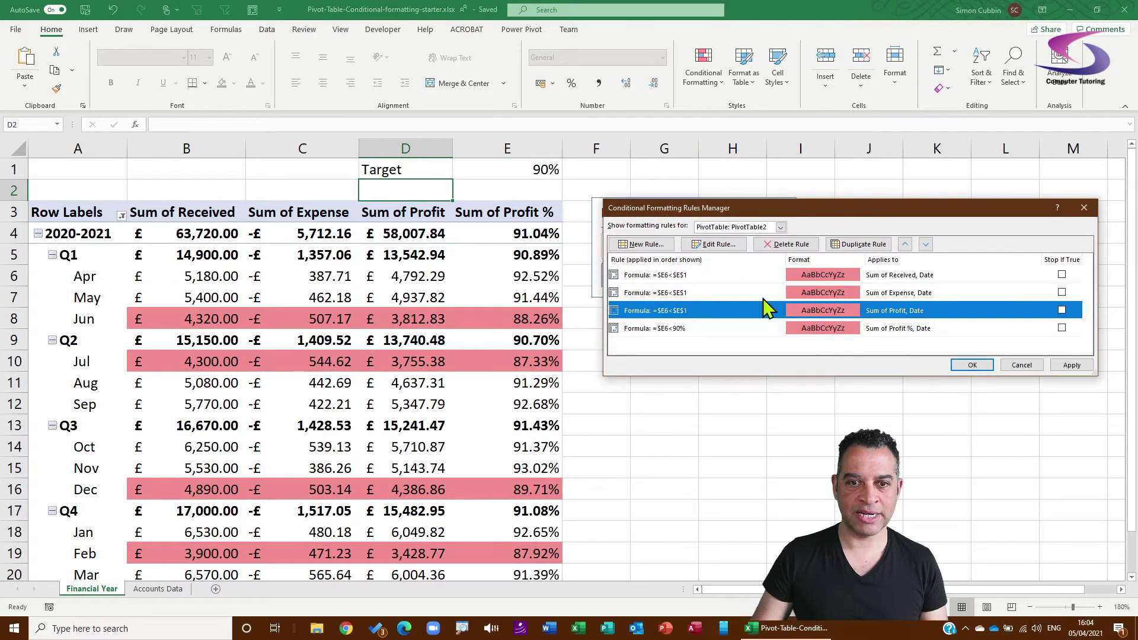
click(737, 338)
double_click(741, 341)
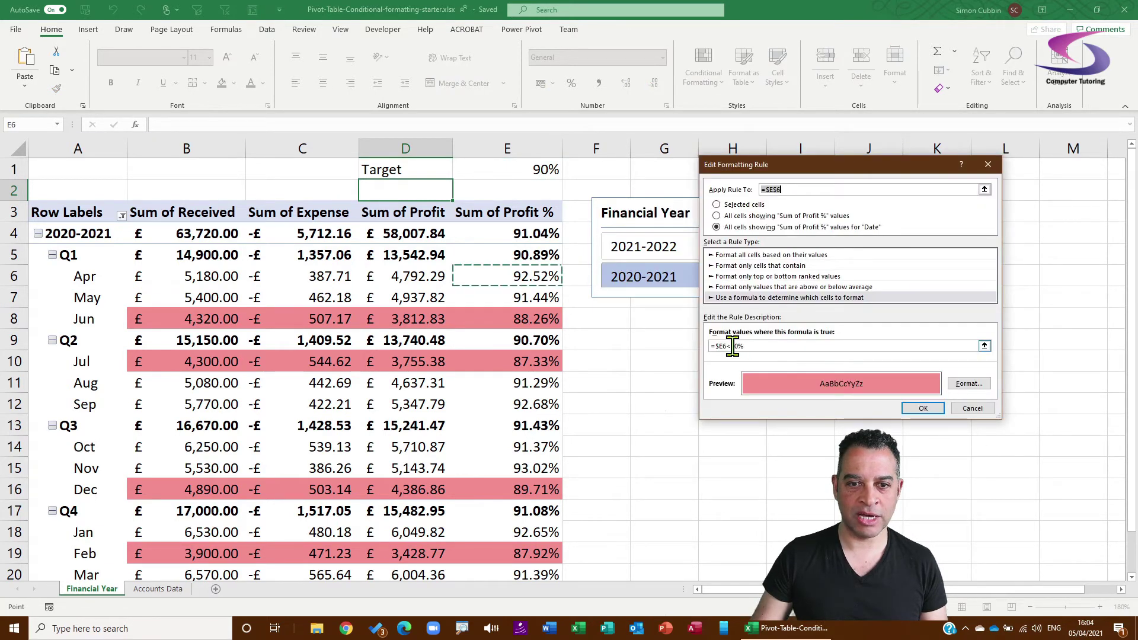
click(500, 170)
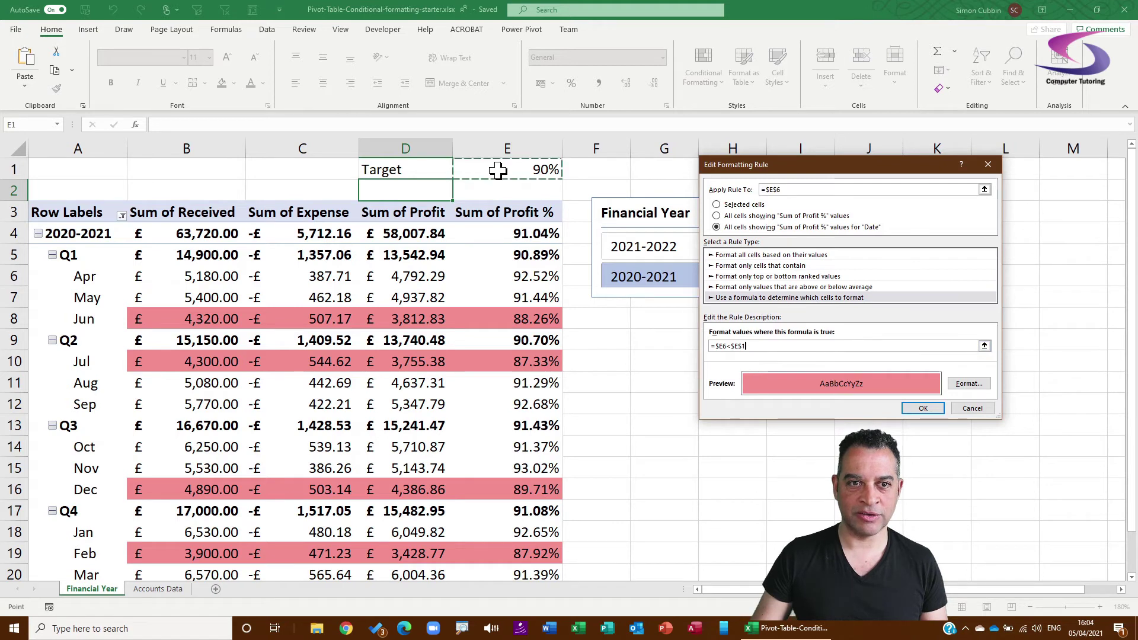
click(923, 408)
click(966, 365)
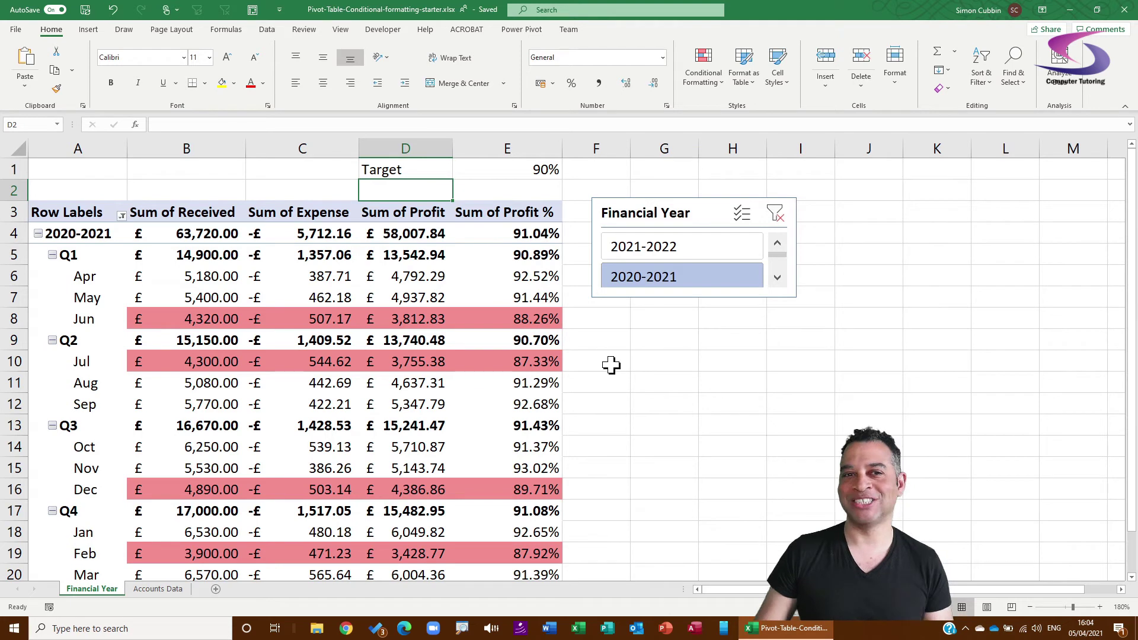
Step: Try target values 85% and 89% in E1, settling on 92%
click(544, 169)
text(85)
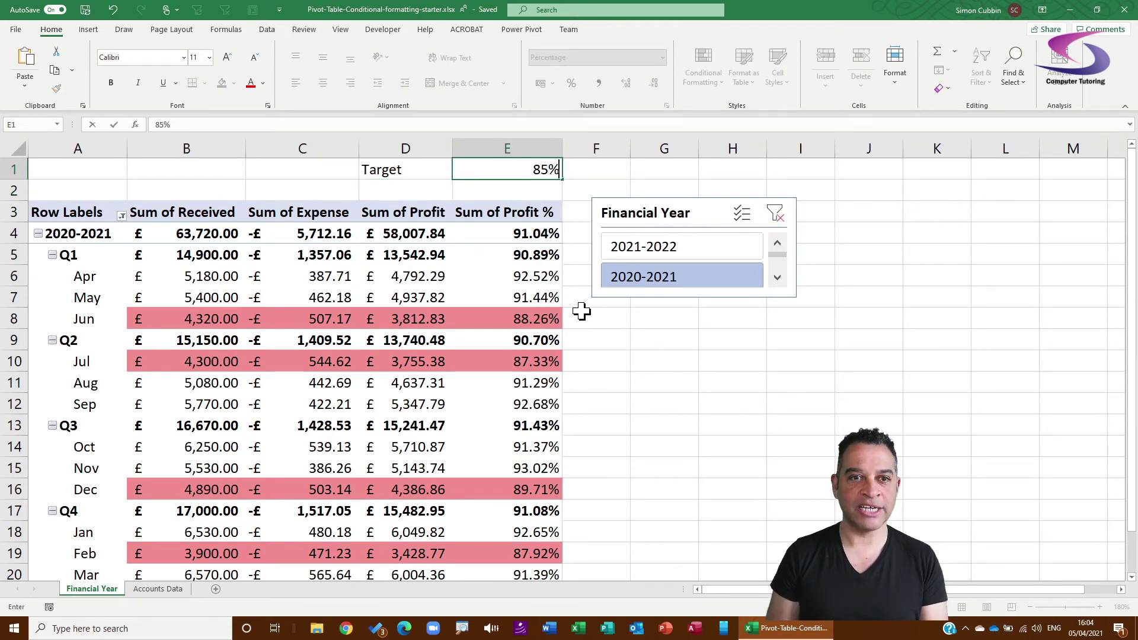
key(Return)
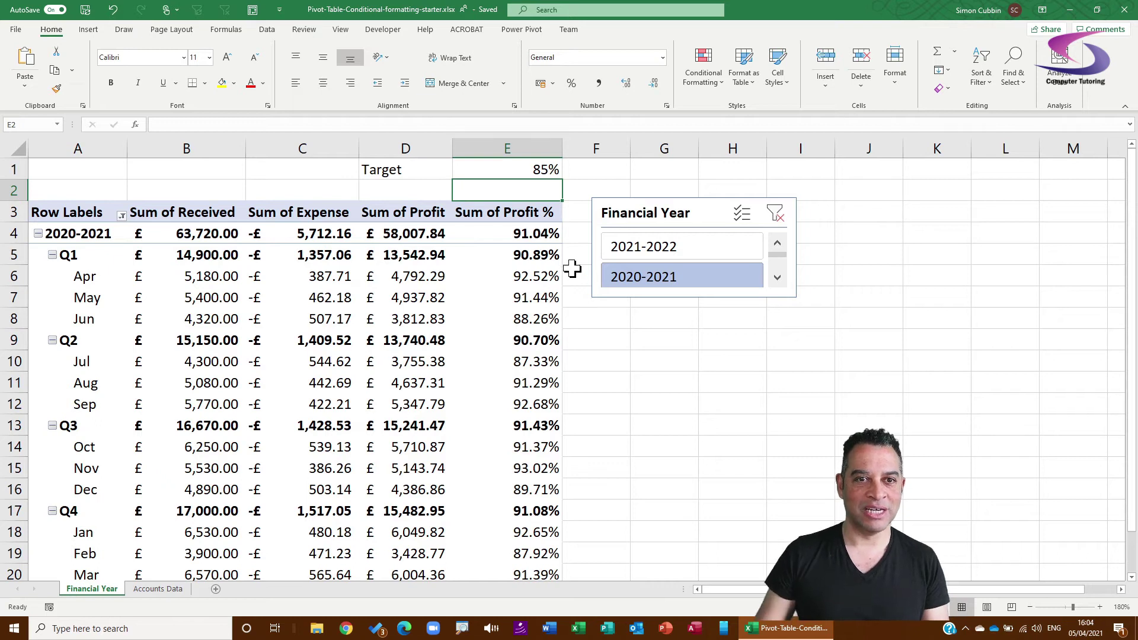
click(529, 170)
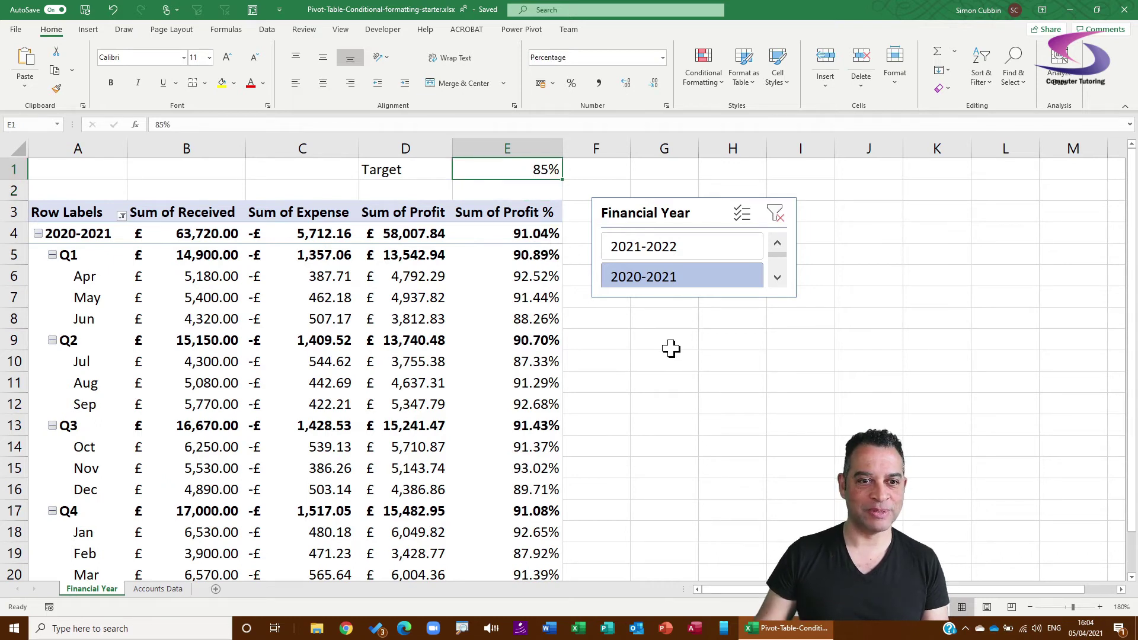
text(89)
key(Return)
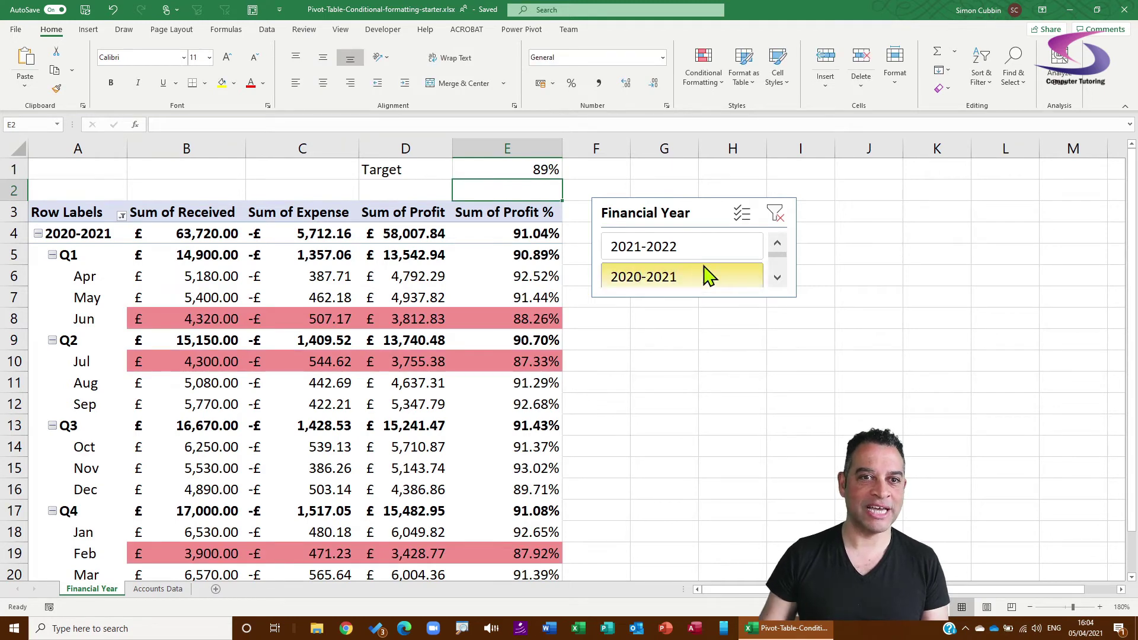
click(529, 170)
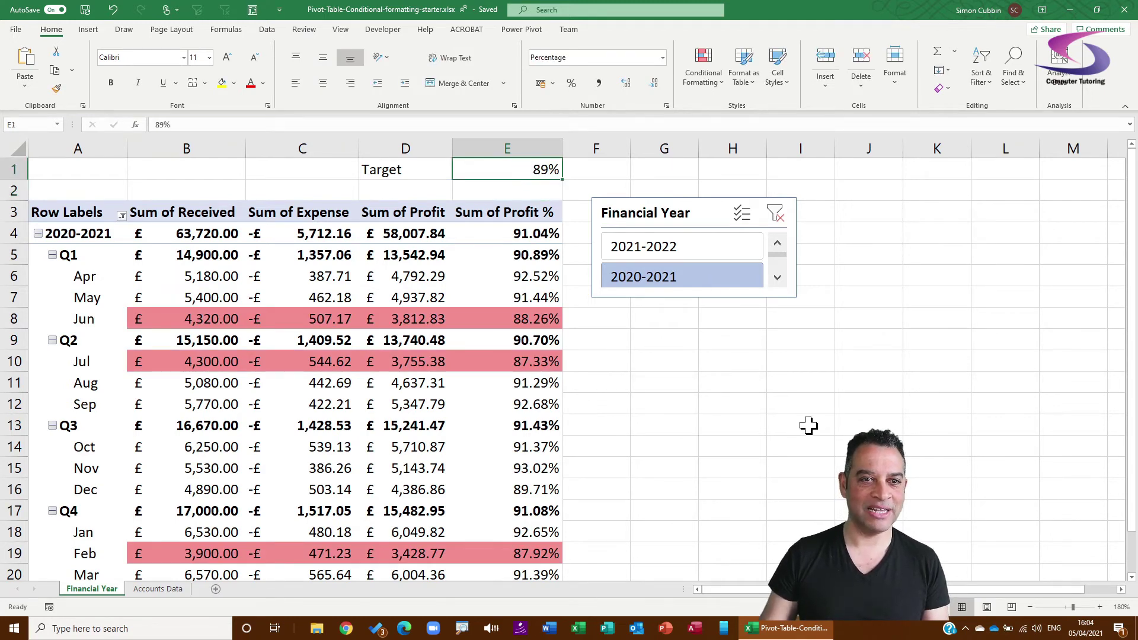
text(92)
key(Return)
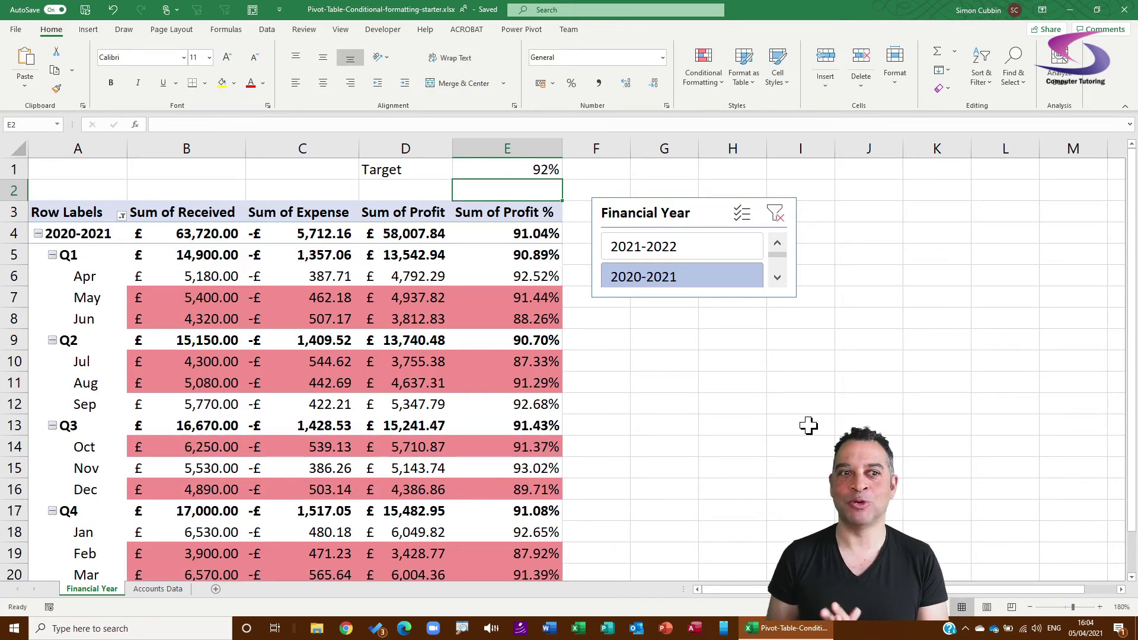
Step: Clear the slicer's year filter so the pivot shows all financial years
click(722, 249)
click(721, 275)
click(727, 248)
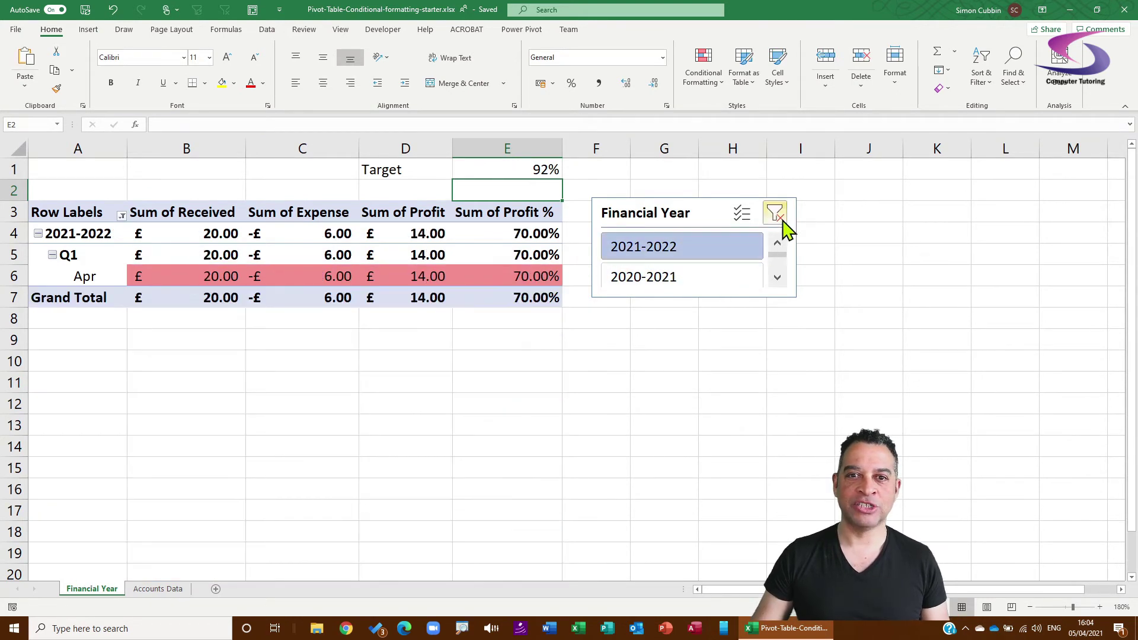
click(776, 215)
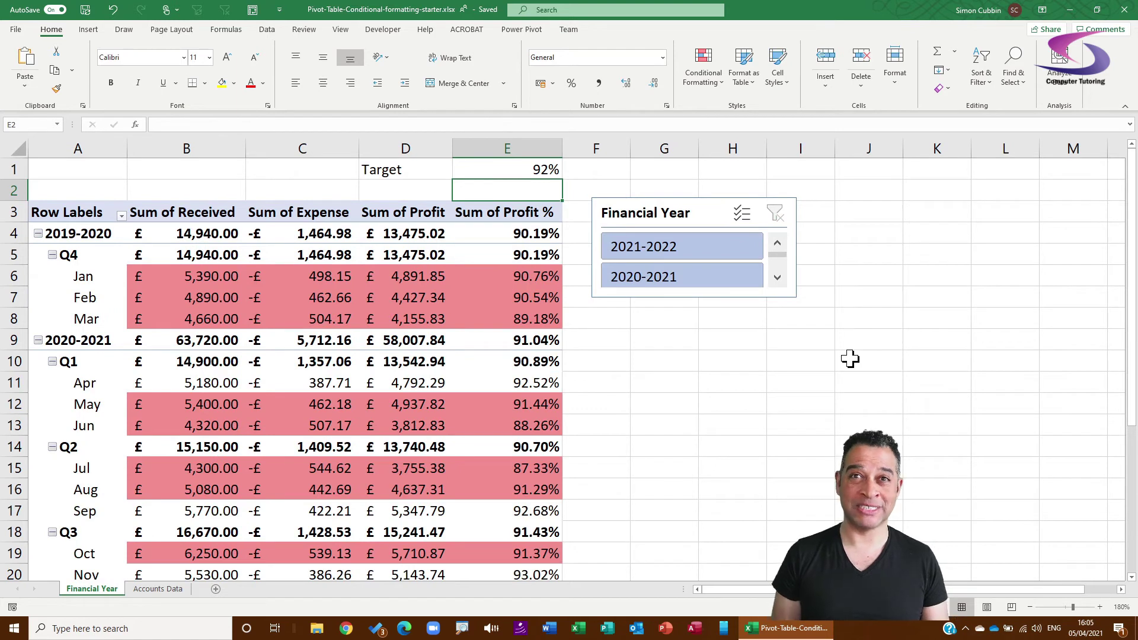